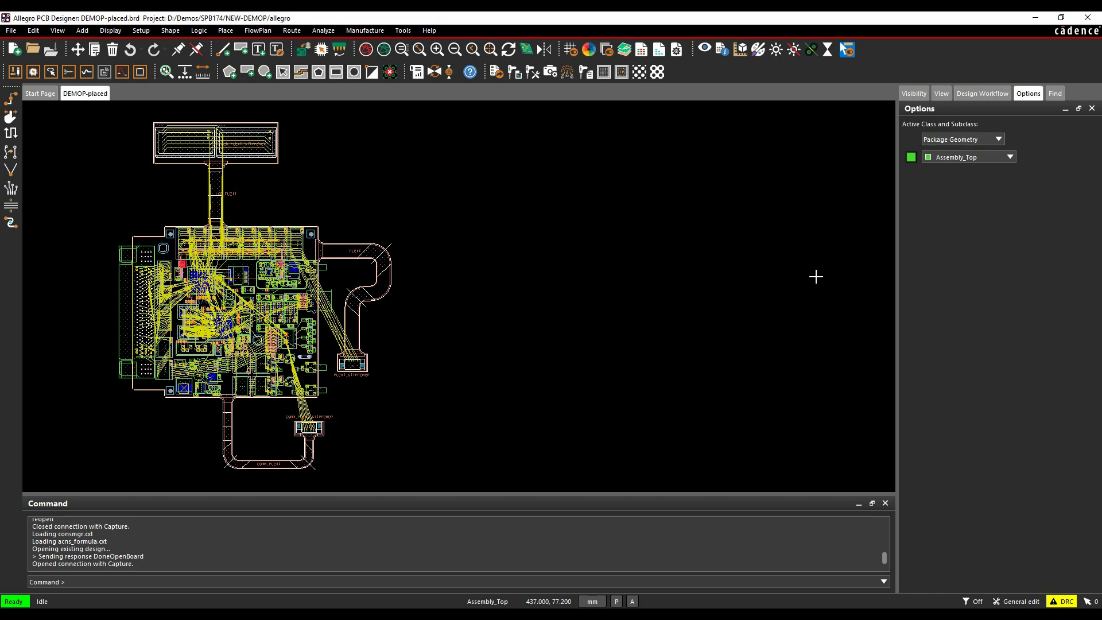
- Open the Cross-section Editor's Primary stackup and expand the Signal Integrity columns to reach the layer width and impedance values
left_click(141, 30)
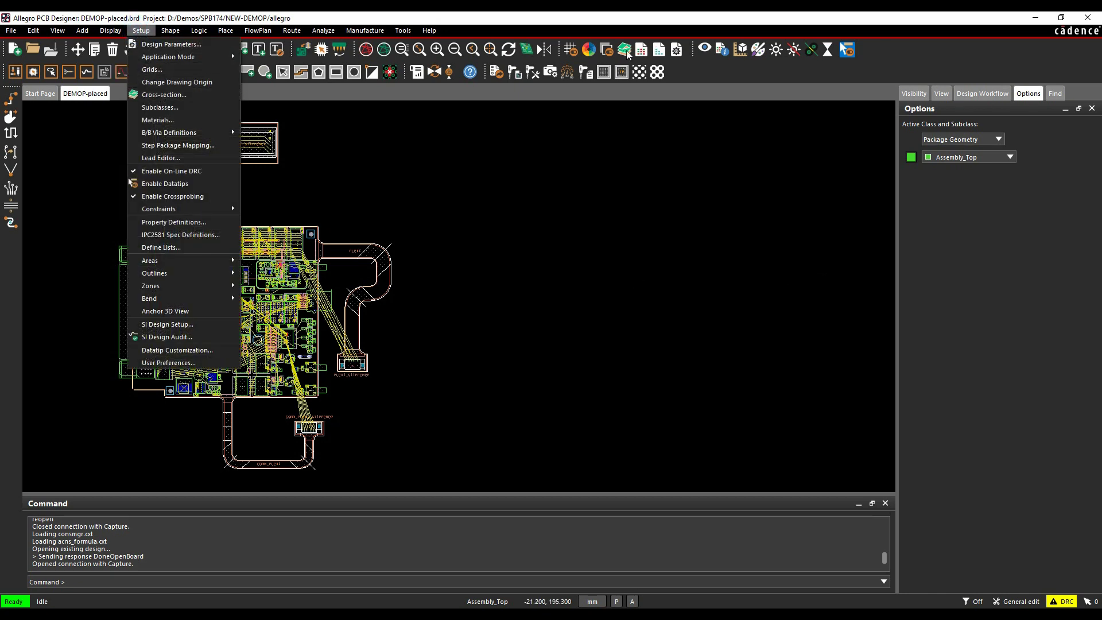
left_click(173, 95)
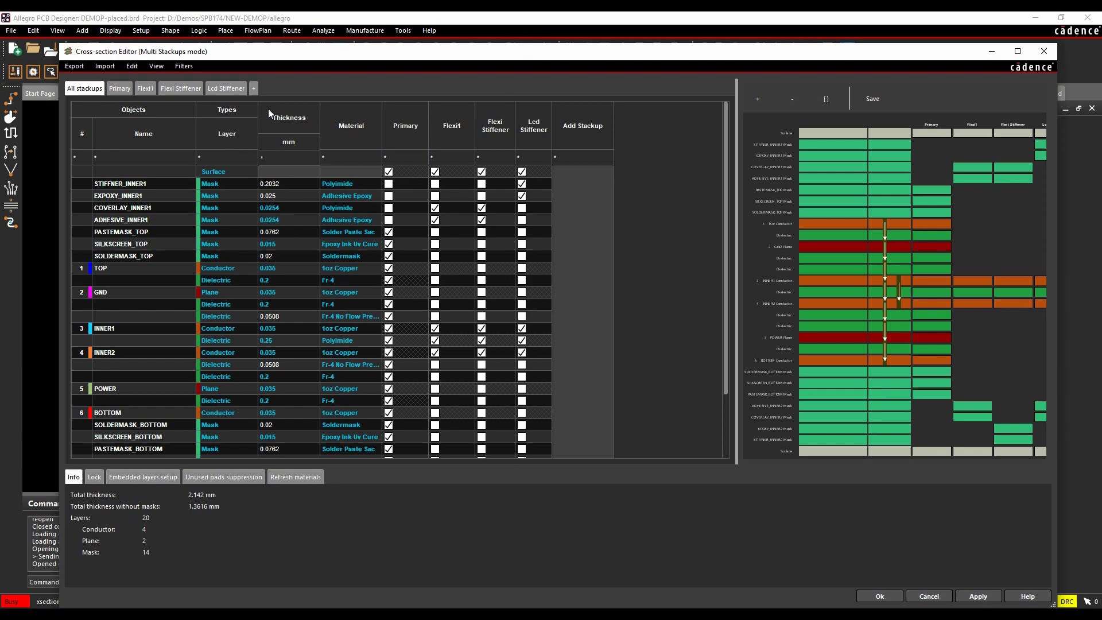
left_click(121, 89)
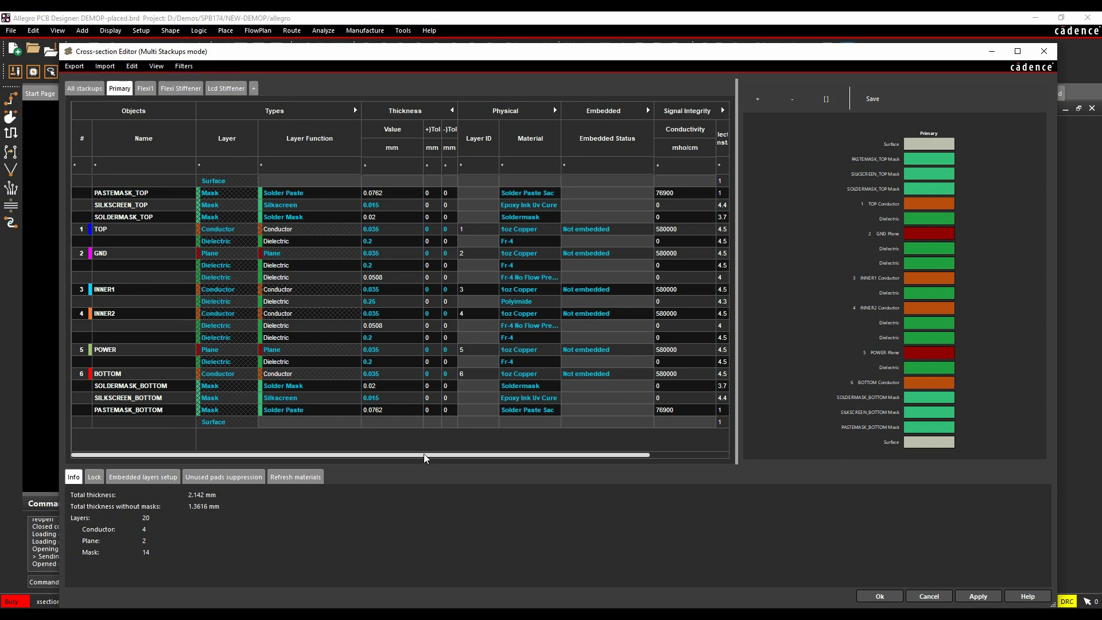
left_click_drag(424, 455, 593, 459)
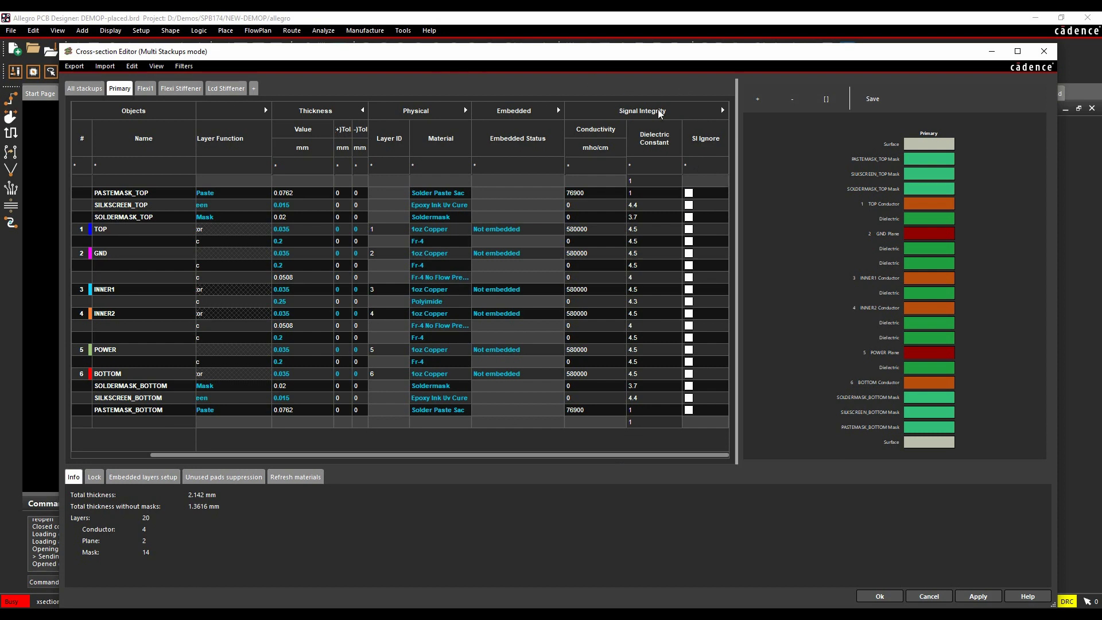
left_click(724, 111)
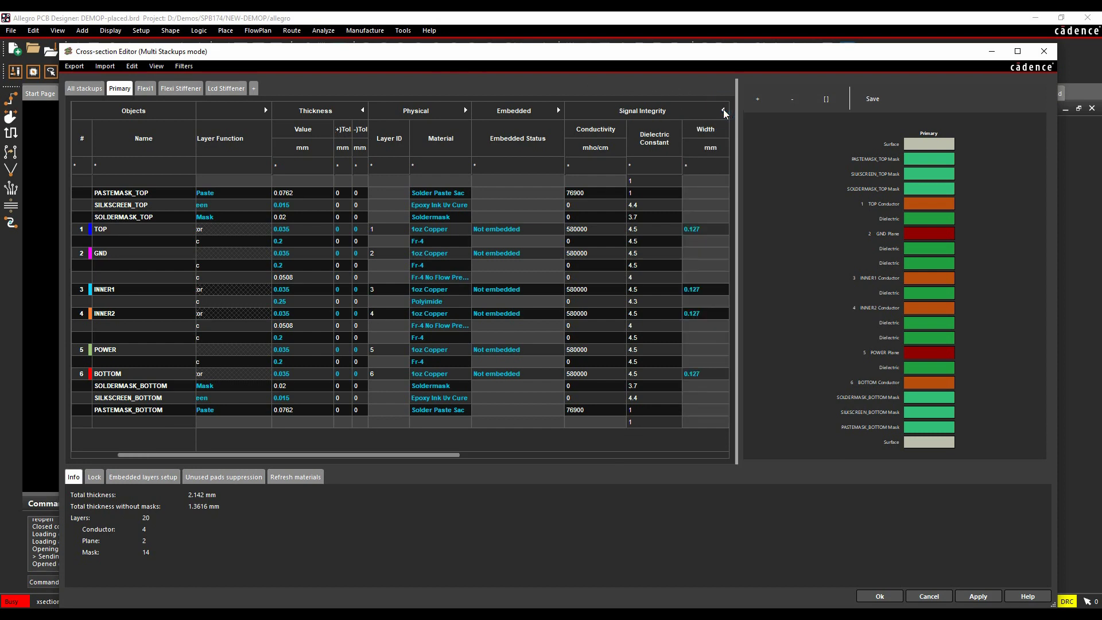
left_click_drag(438, 457, 595, 454)
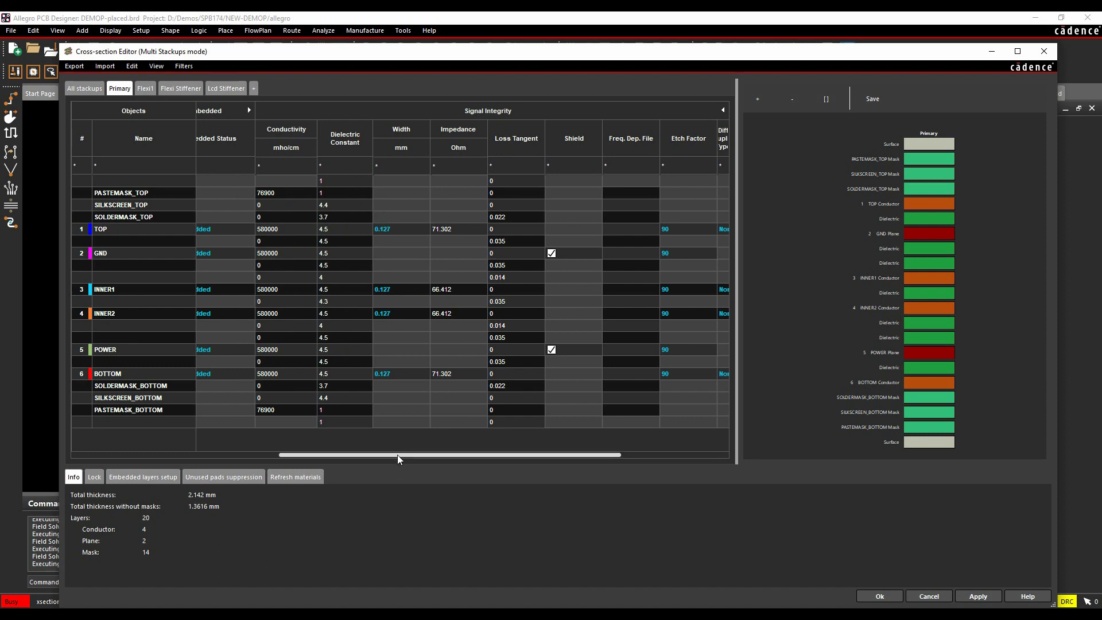
left_click_drag(397, 454, 441, 458)
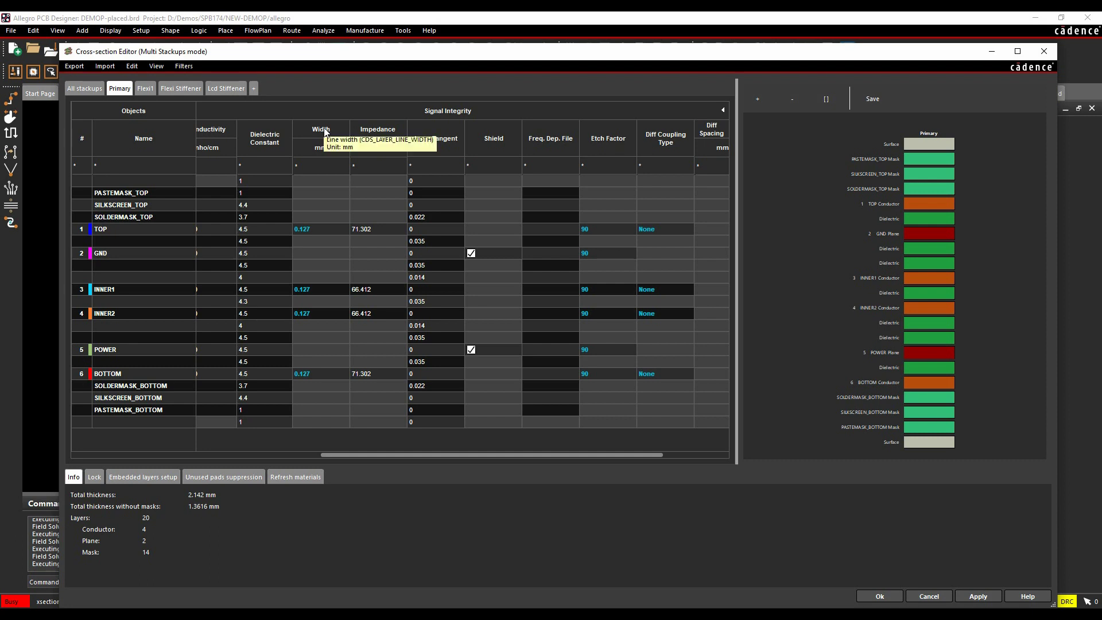
- Set the impedance of the INNER1 and TOP conductor layers to 50 ohm and accept the cross-section changes
double_click(398, 290)
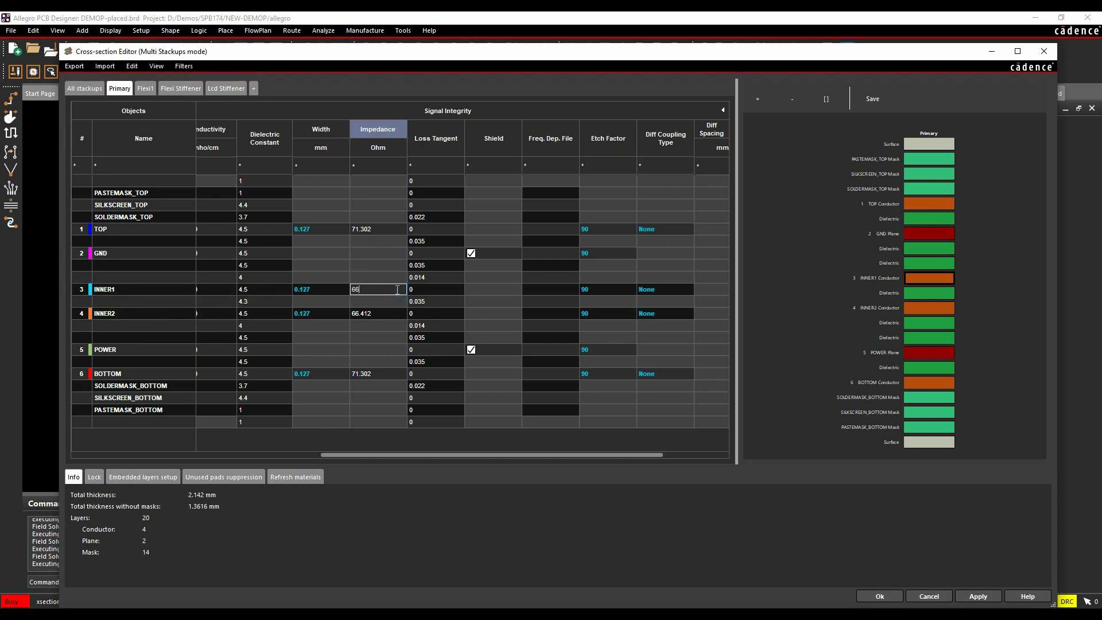
type("50")
key("Tab")
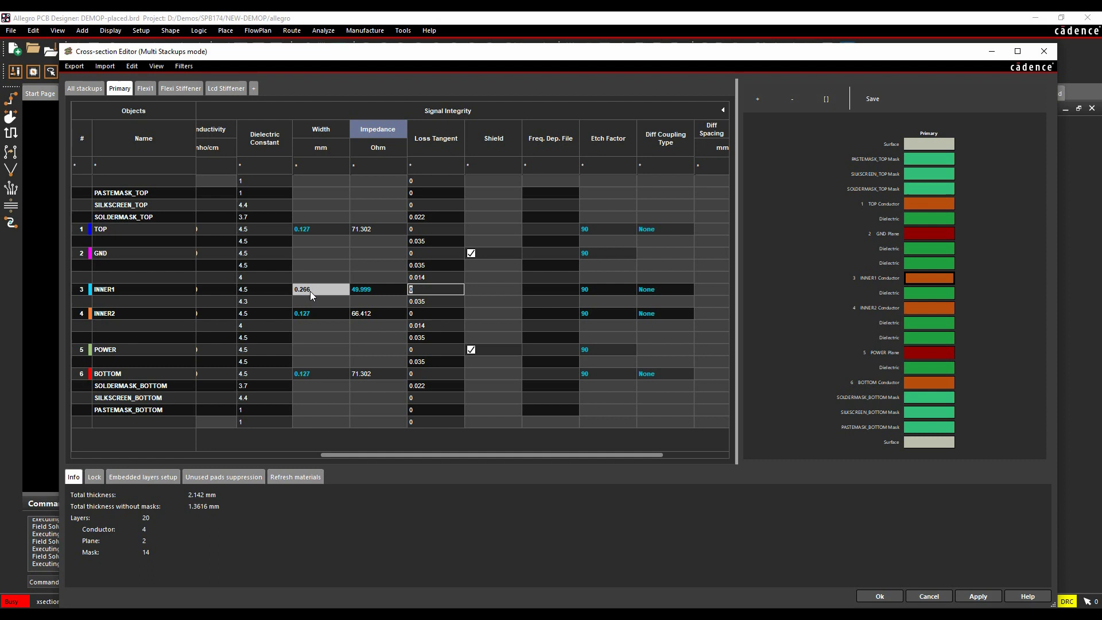
double_click(388, 228)
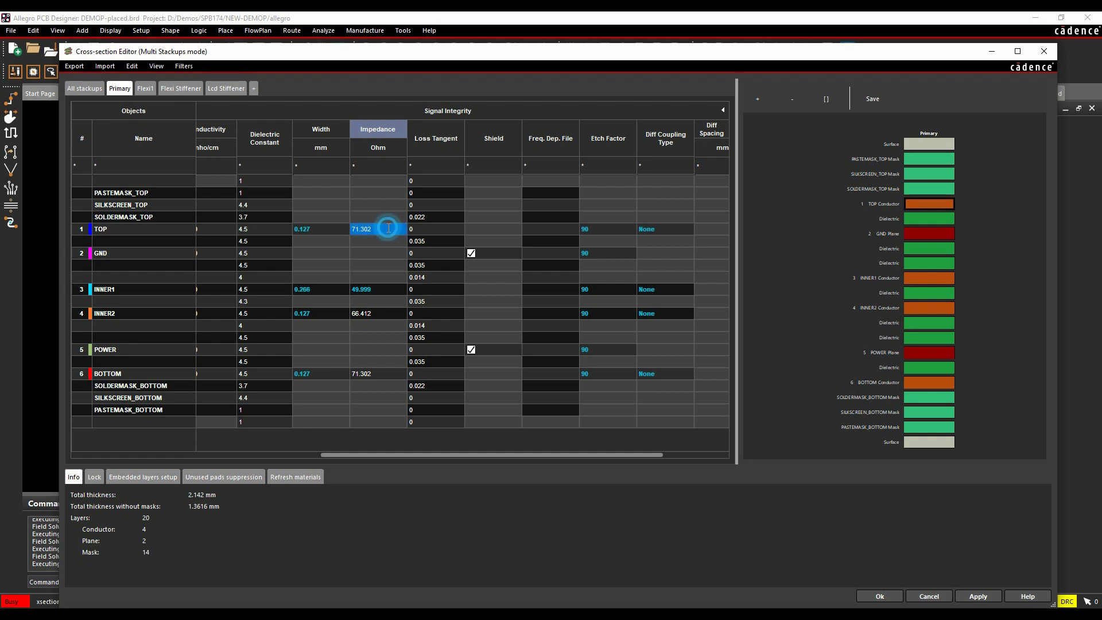
type("50")
key("Tab")
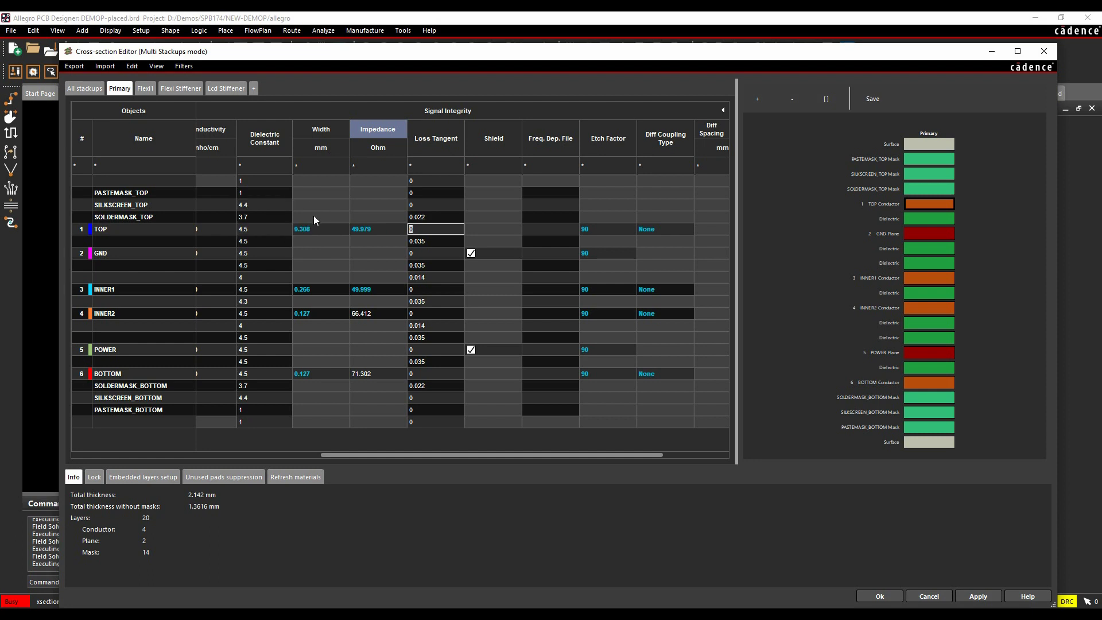
left_click(880, 597)
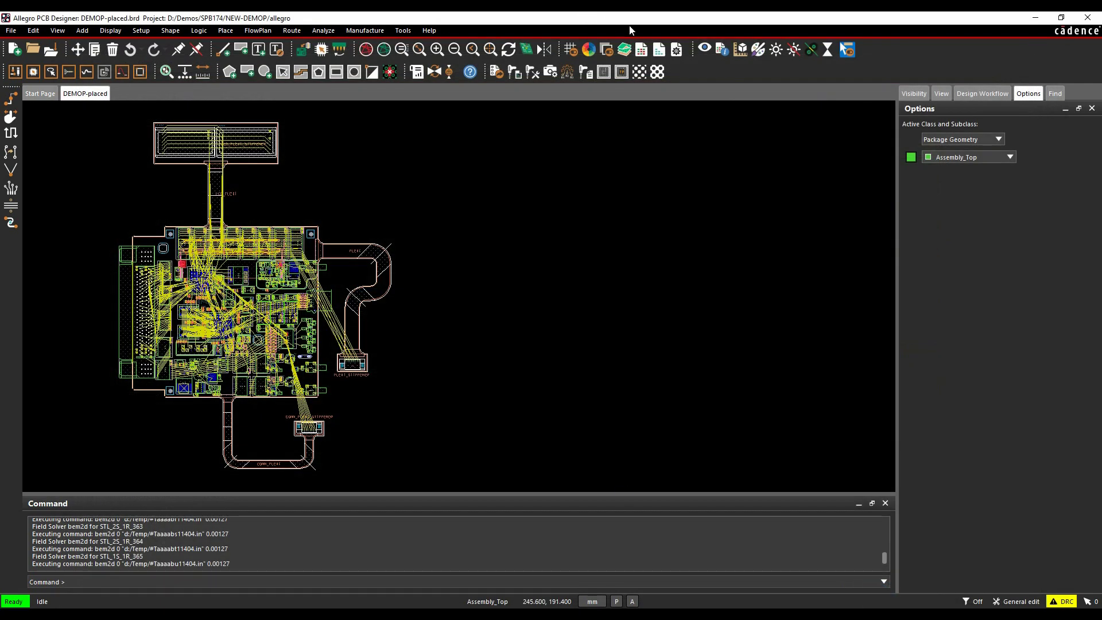
- In the physical constraints, create a new Physical CSet named 50_OHM based on the DEFAULT set
left_click(142, 31)
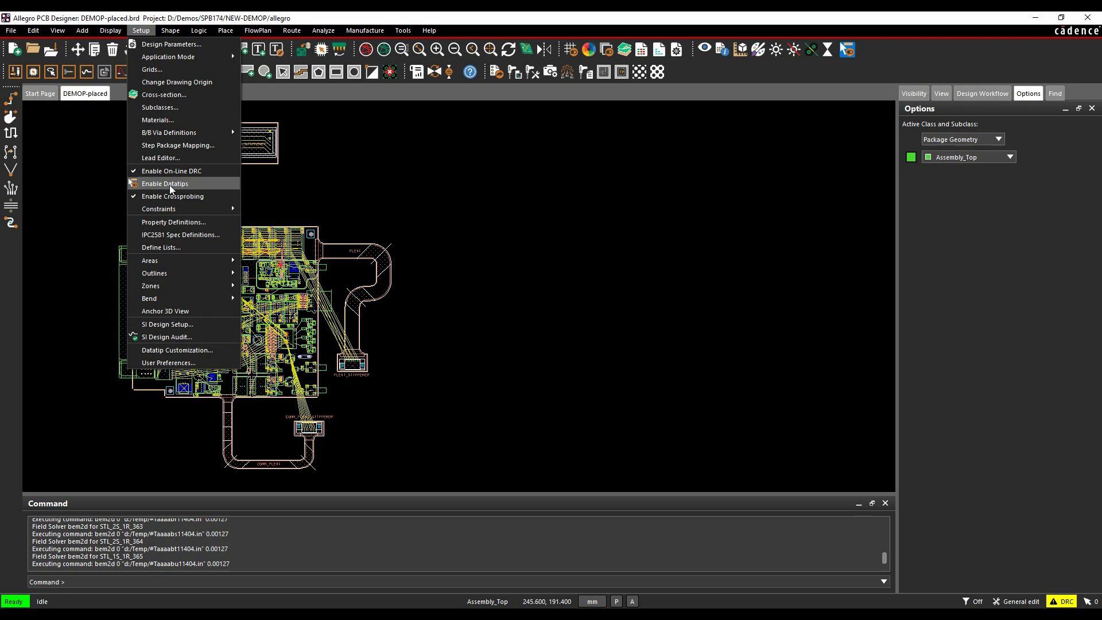
mouse_move(172, 209)
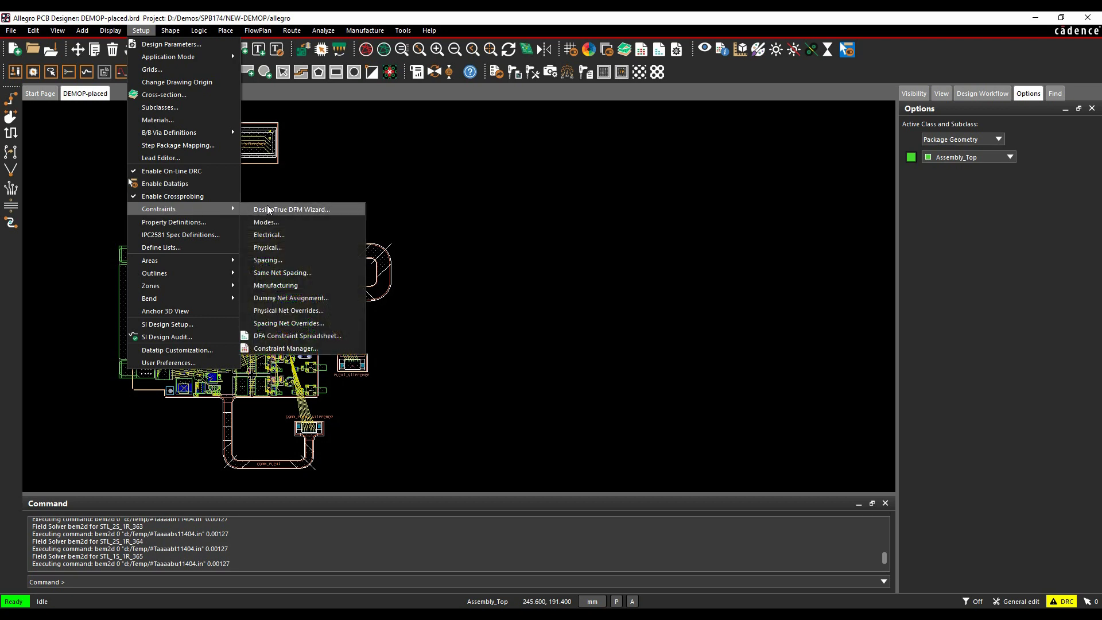
left_click(276, 248)
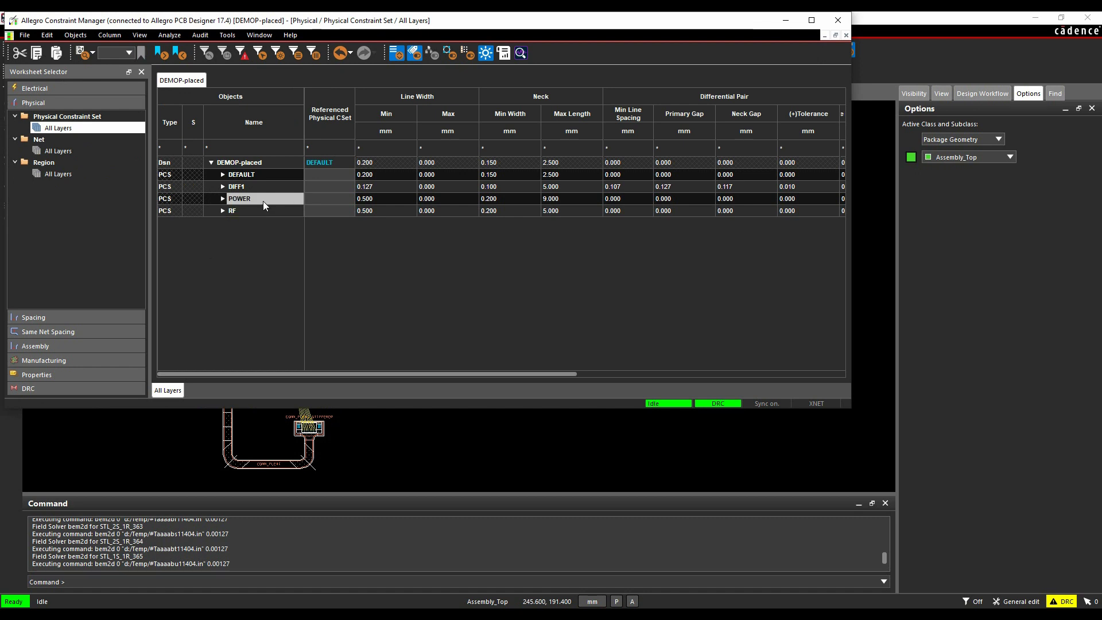
right_click(255, 174)
left_click(288, 298)
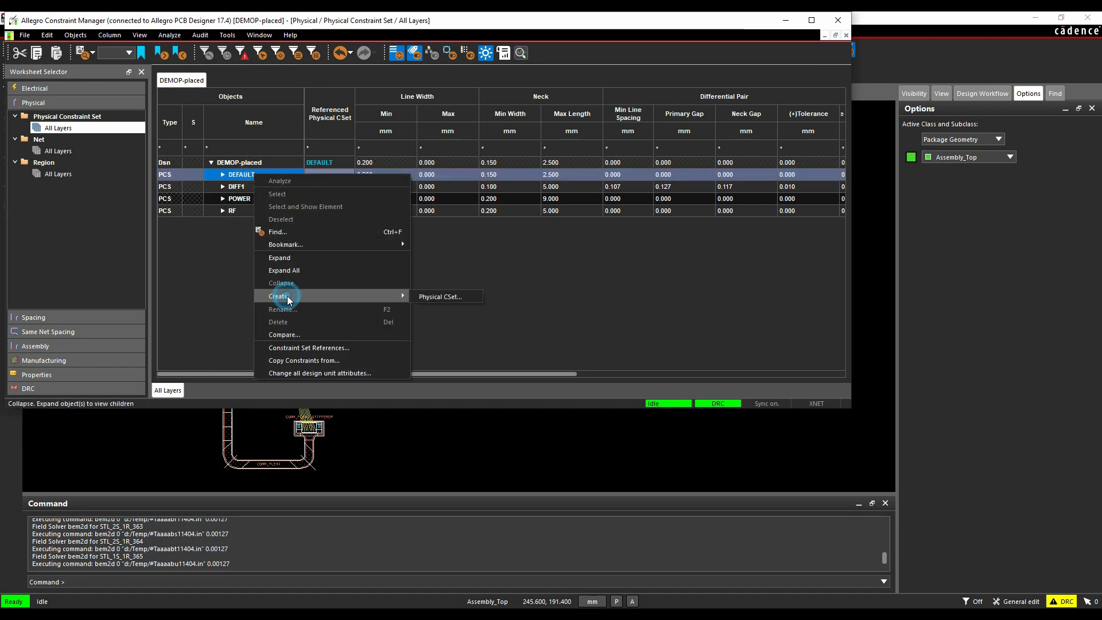
left_click(451, 296)
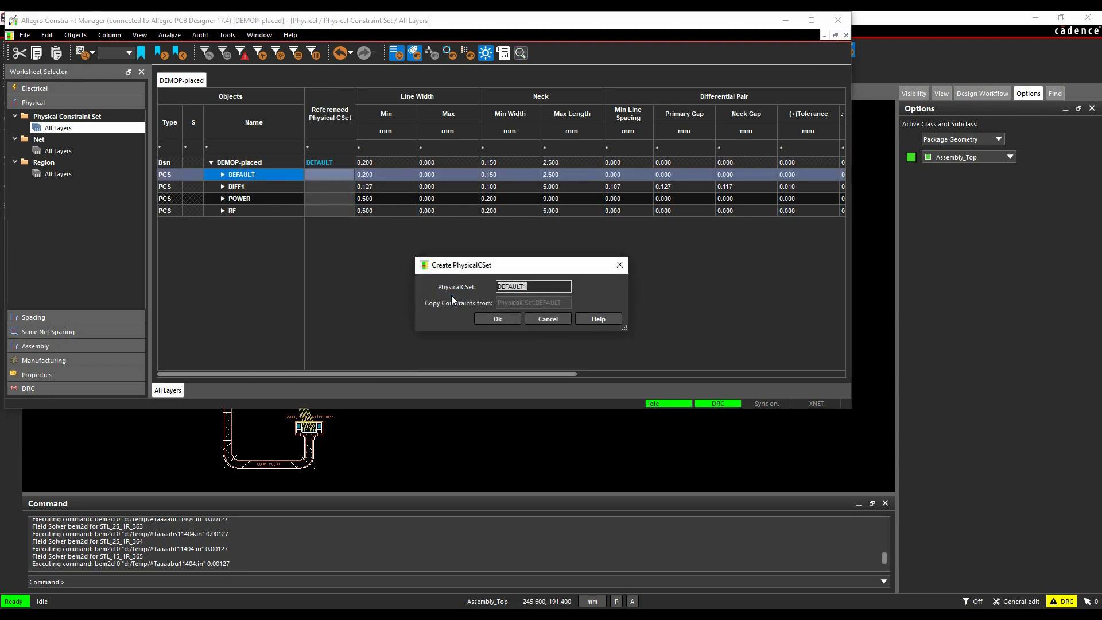
type("50_OHM")
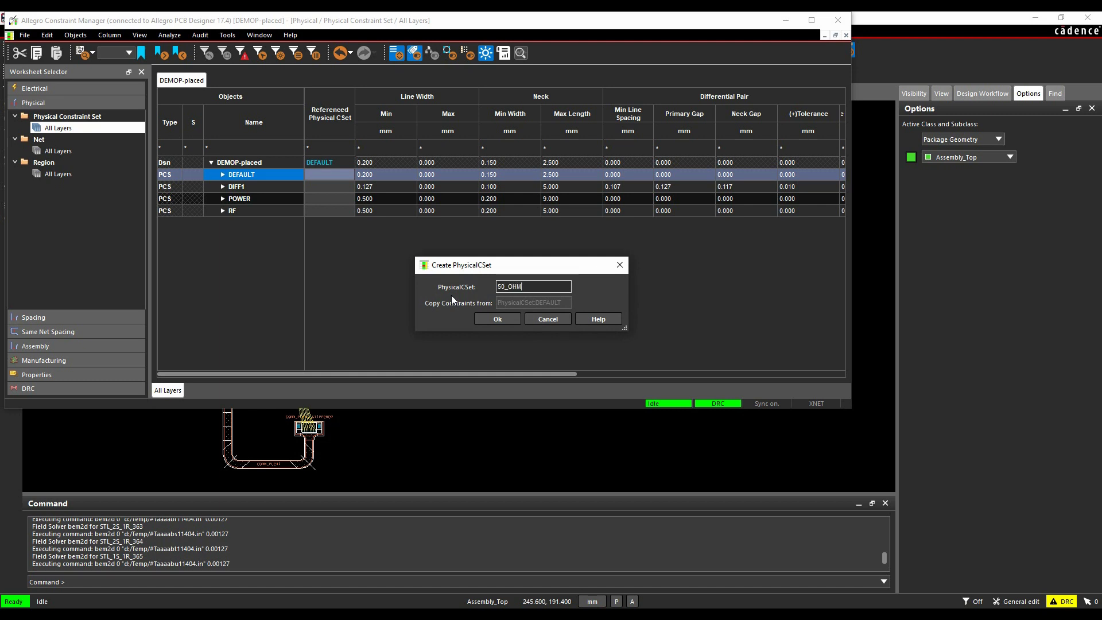
key("Tab")
left_click(497, 319)
- Set the overall minimum line width of the 50_OHM constraint set to 0 mm
double_click(385, 223)
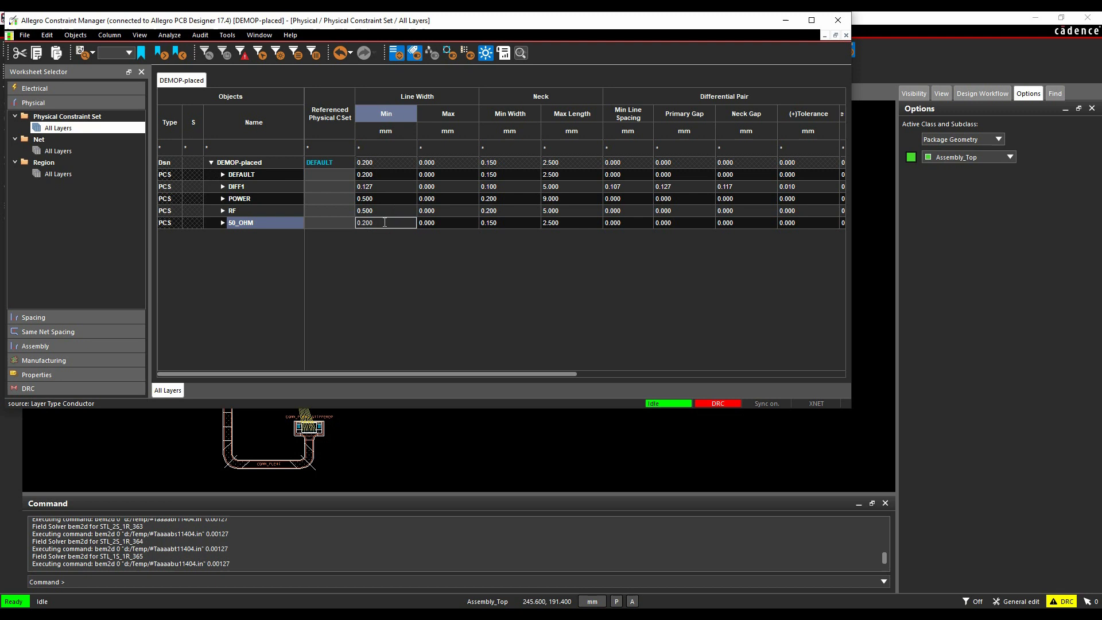
key("BackSpace")
key("BackSpace")
key("BackSpace")
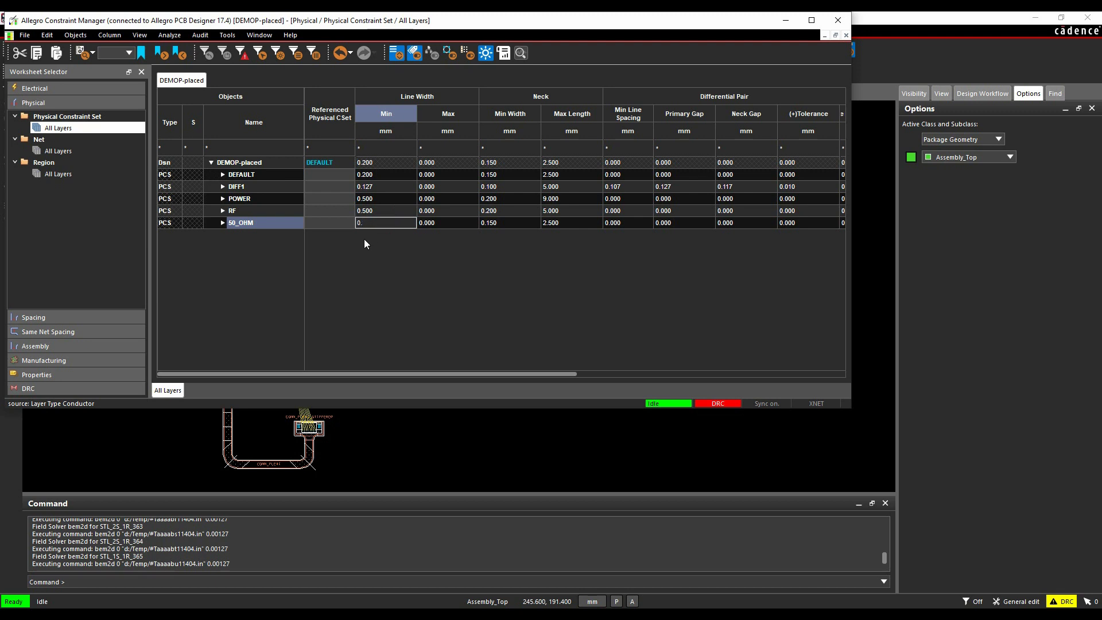
- Under 50_OHM's conductor layers, set the minimum line width to 0.308 mm for TOP and 0.266 mm for INNER1 and INNER2
left_click(223, 223)
left_click(234, 235)
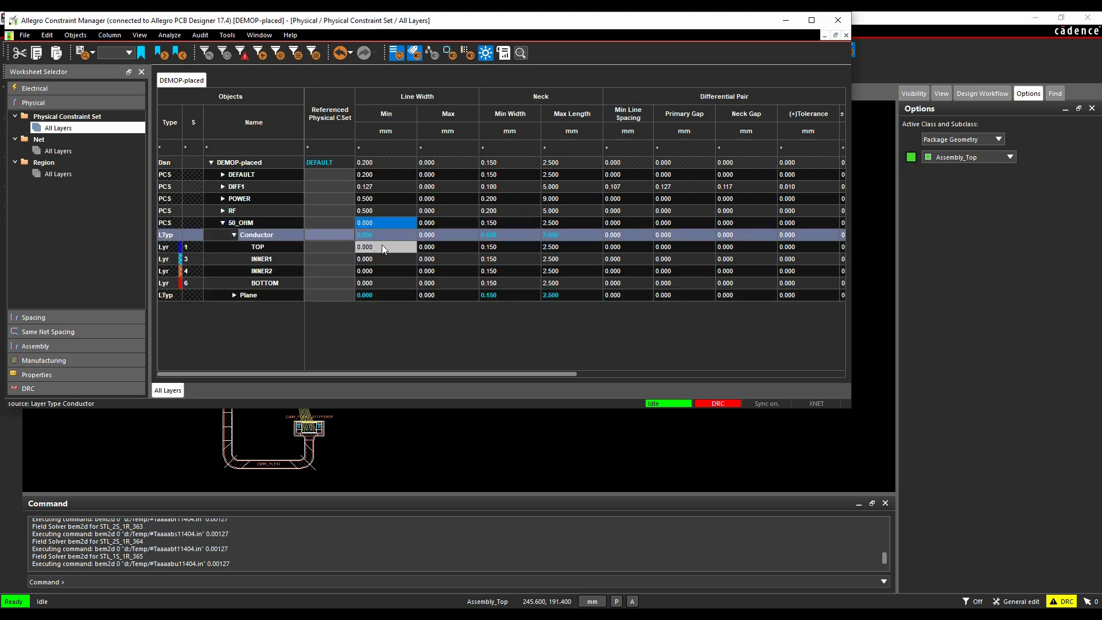
left_click(381, 244)
left_click(382, 245)
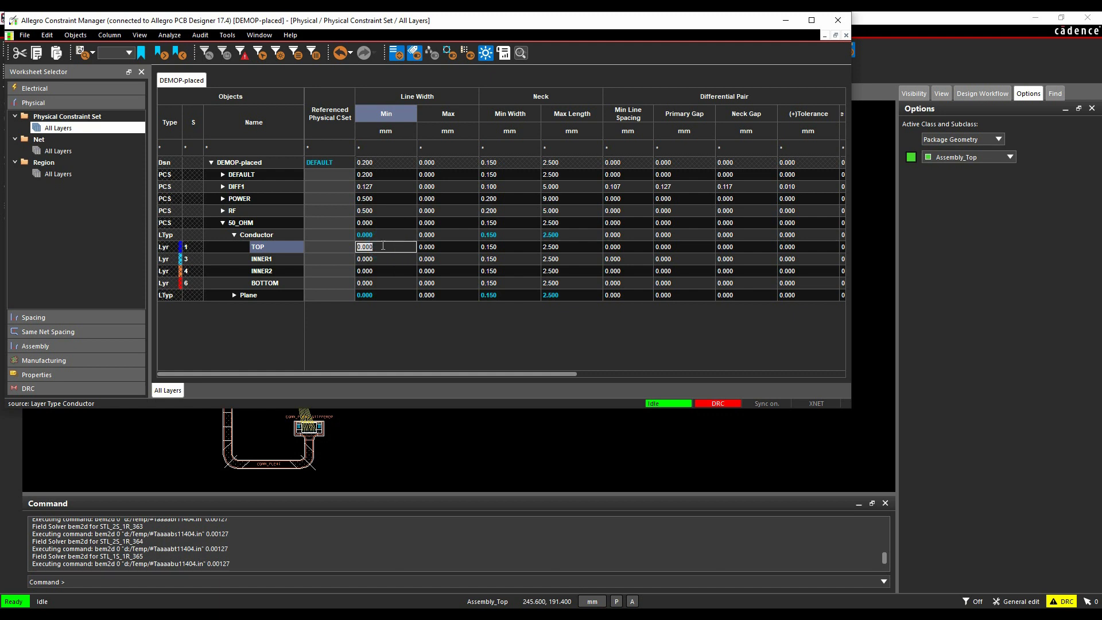
type("0.308")
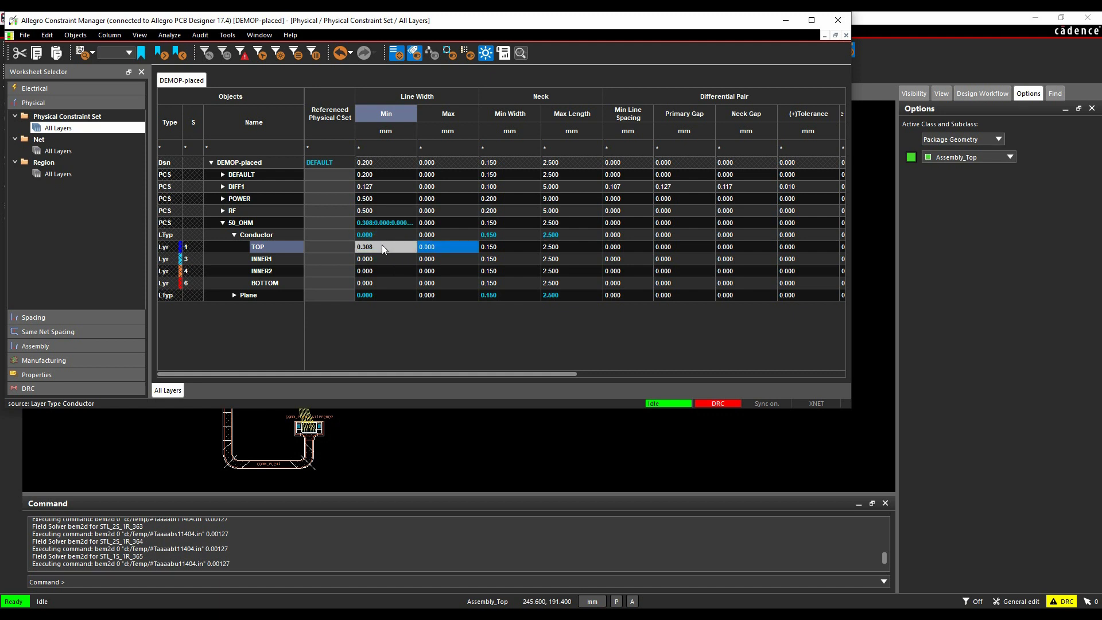
left_click(385, 261)
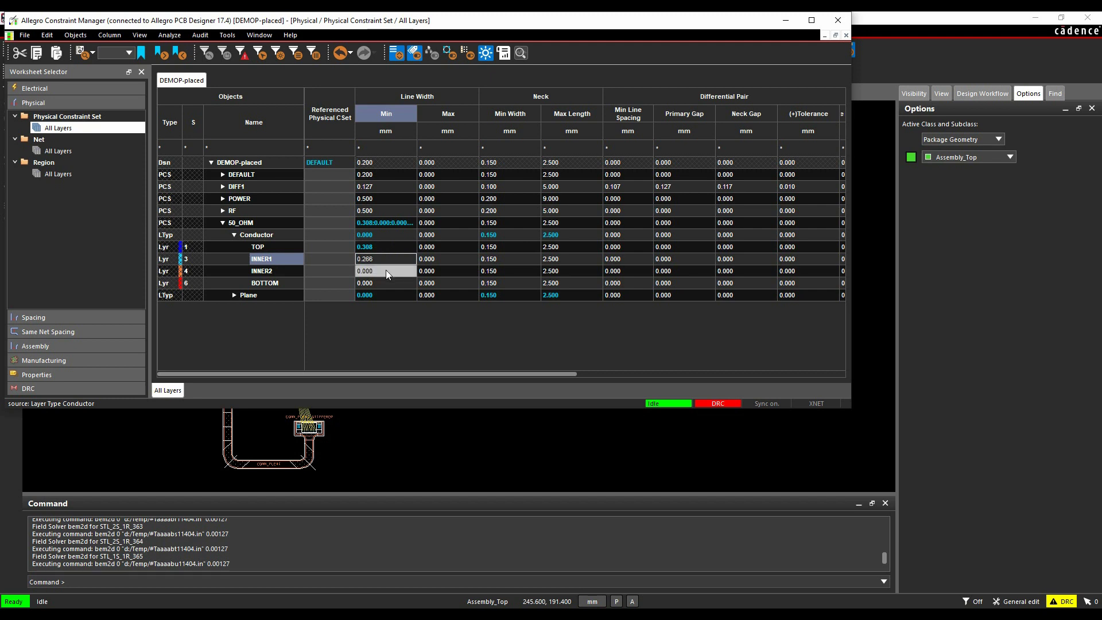
left_click(387, 271)
double_click(387, 271)
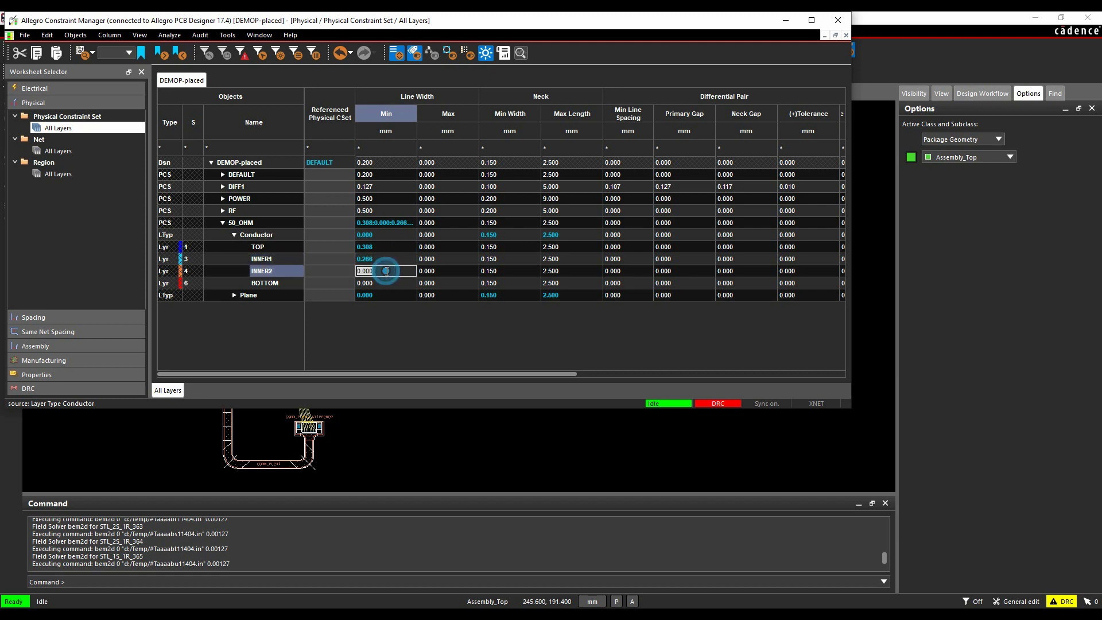
type("0.266")
key("Tab")
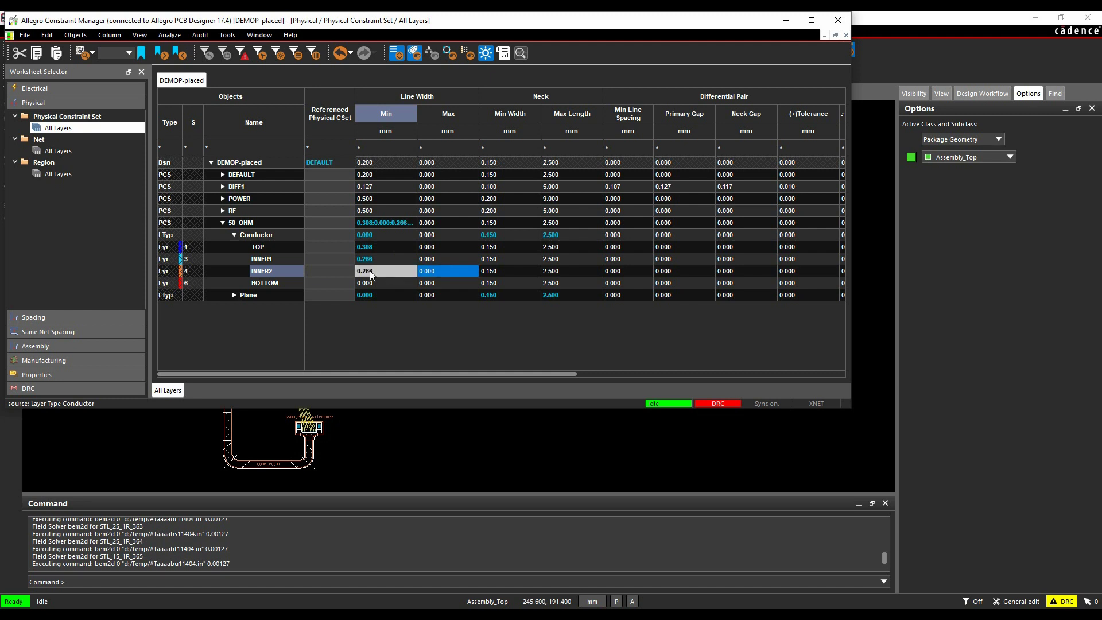
left_click(379, 283)
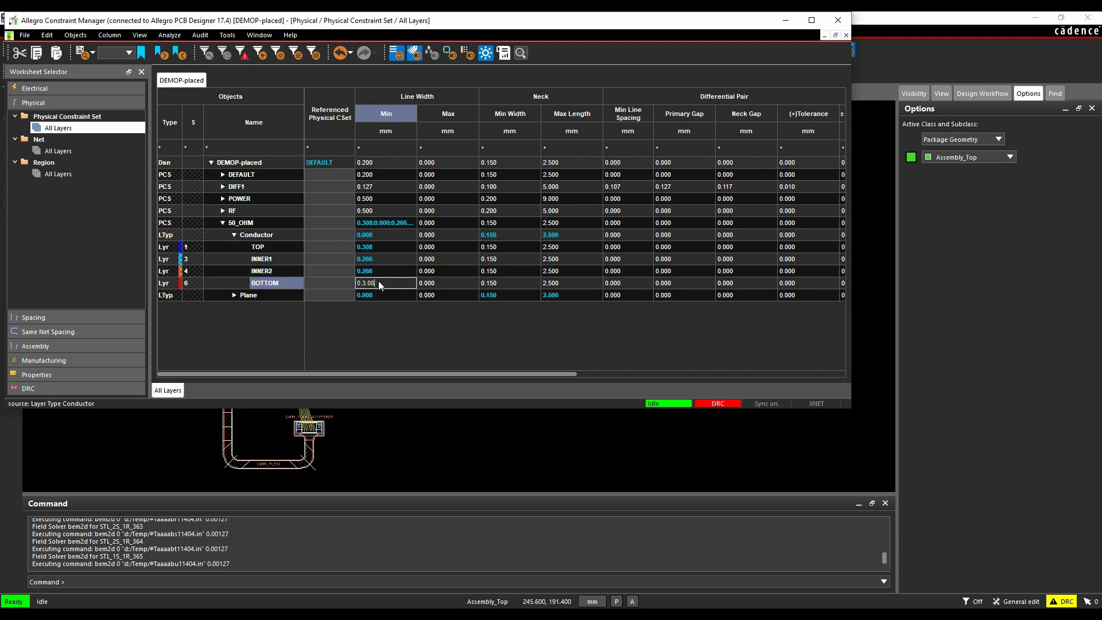
type("0.3.08")
key("Tab")
left_click(741, 320)
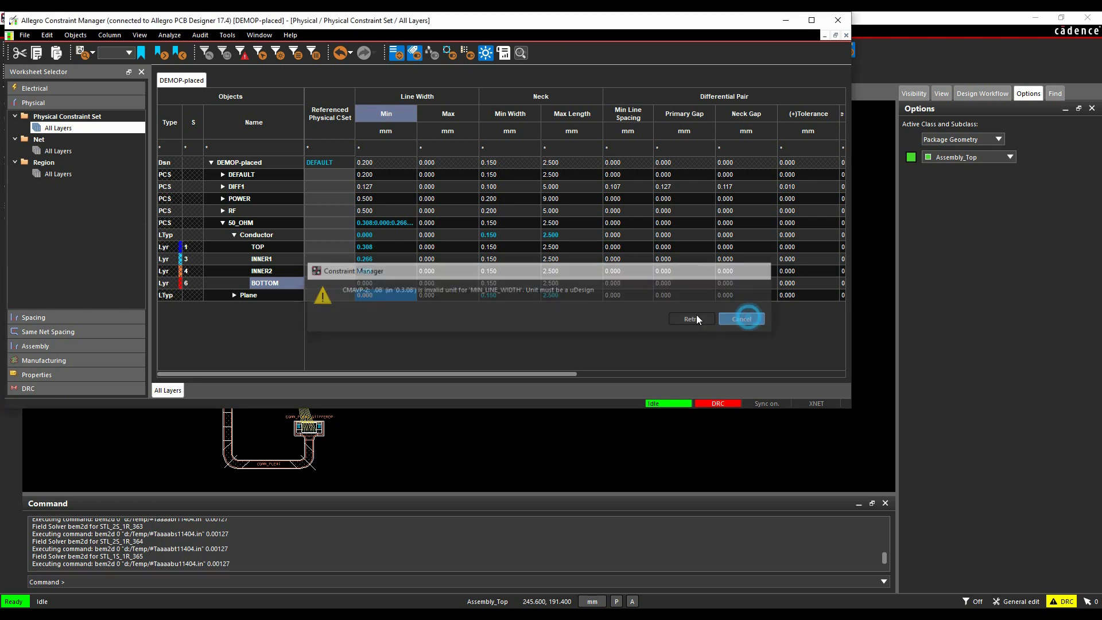
- Set the BOTTOM layer's minimum line width in 50_OHM to 0.308 mm, collapse the conductor layers and close the Constraint Manager
left_click(386, 281)
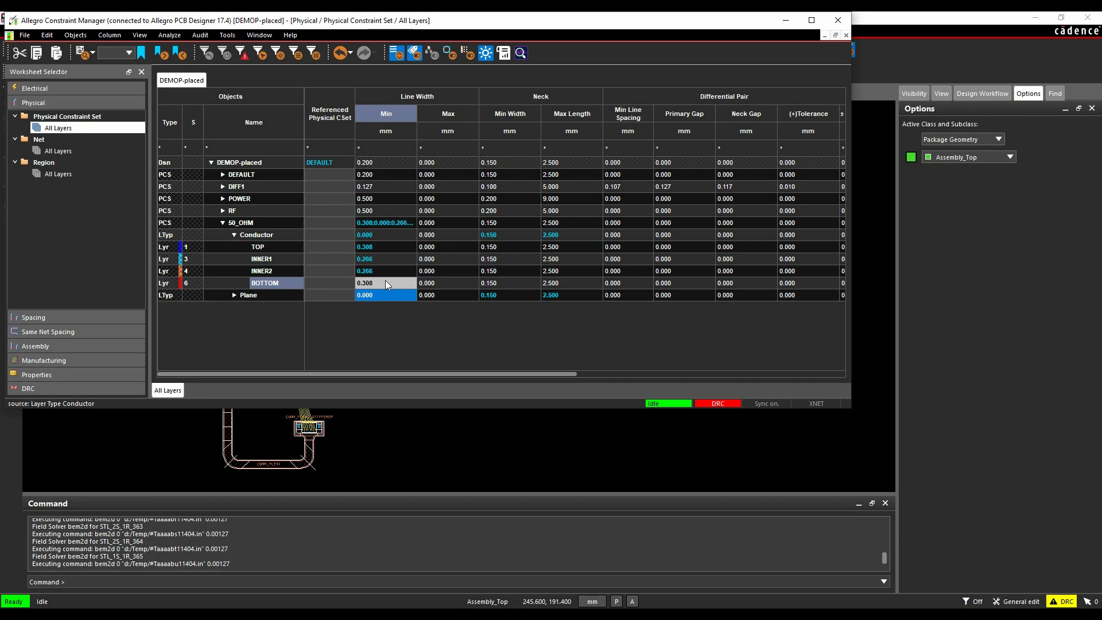
key("Return")
left_click(235, 235)
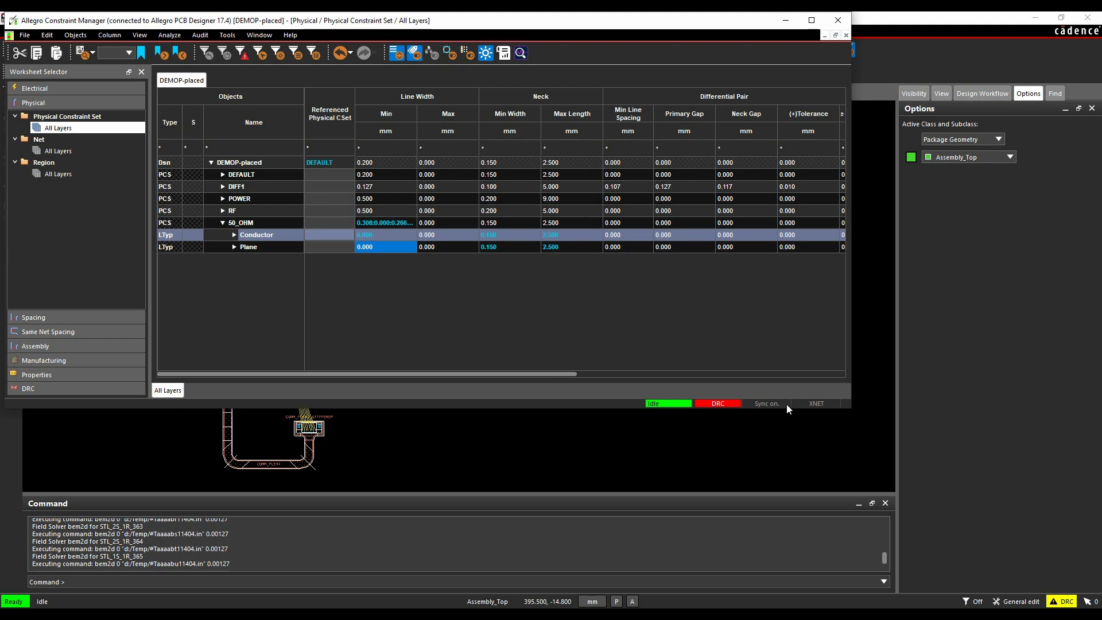
left_click(839, 21)
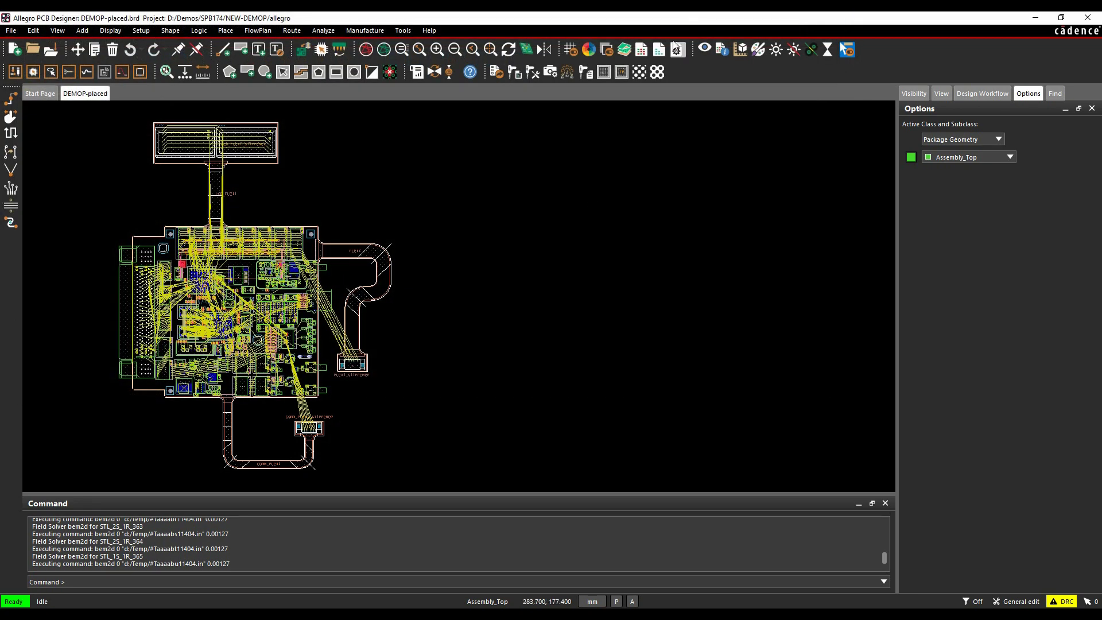
- Reopen the Constraint Manager and switch to the electrical constraint worksheets
left_click(141, 31)
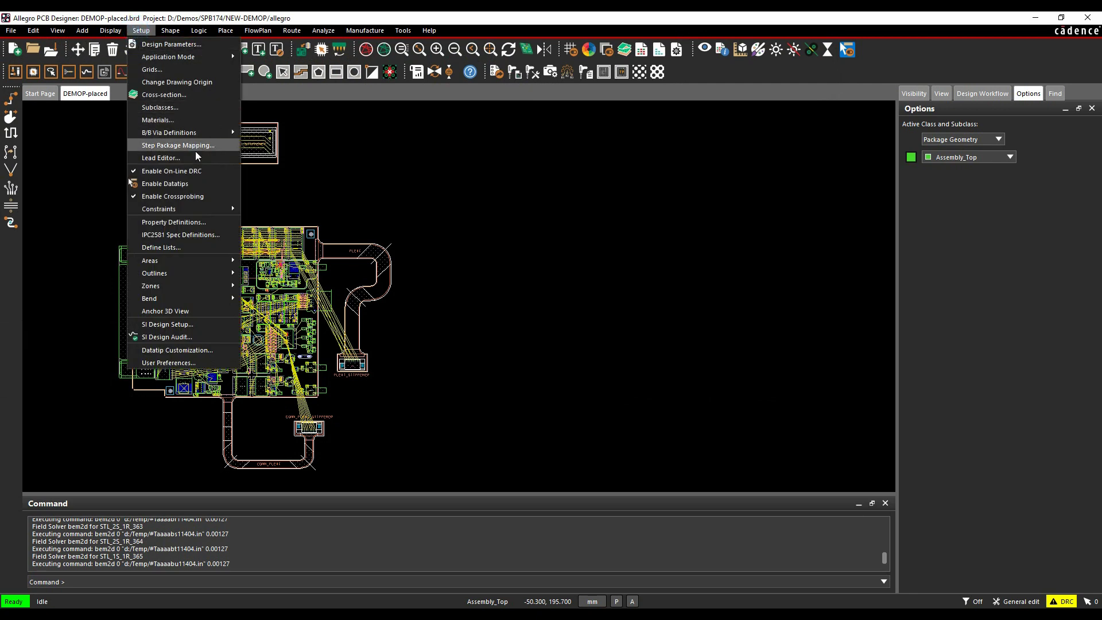
mouse_move(173, 208)
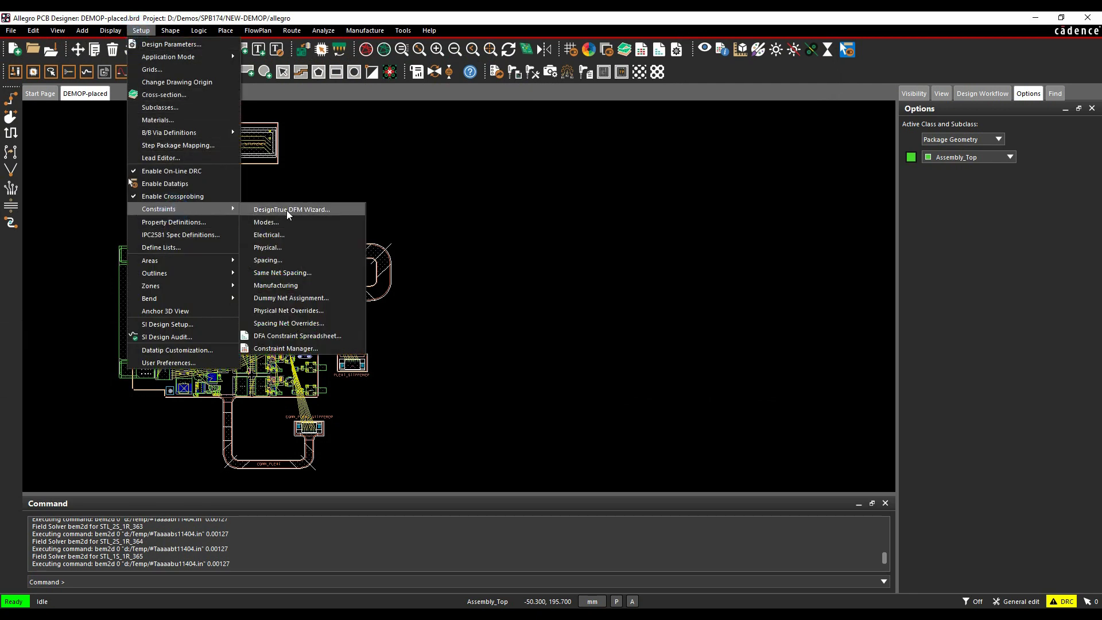
left_click(274, 233)
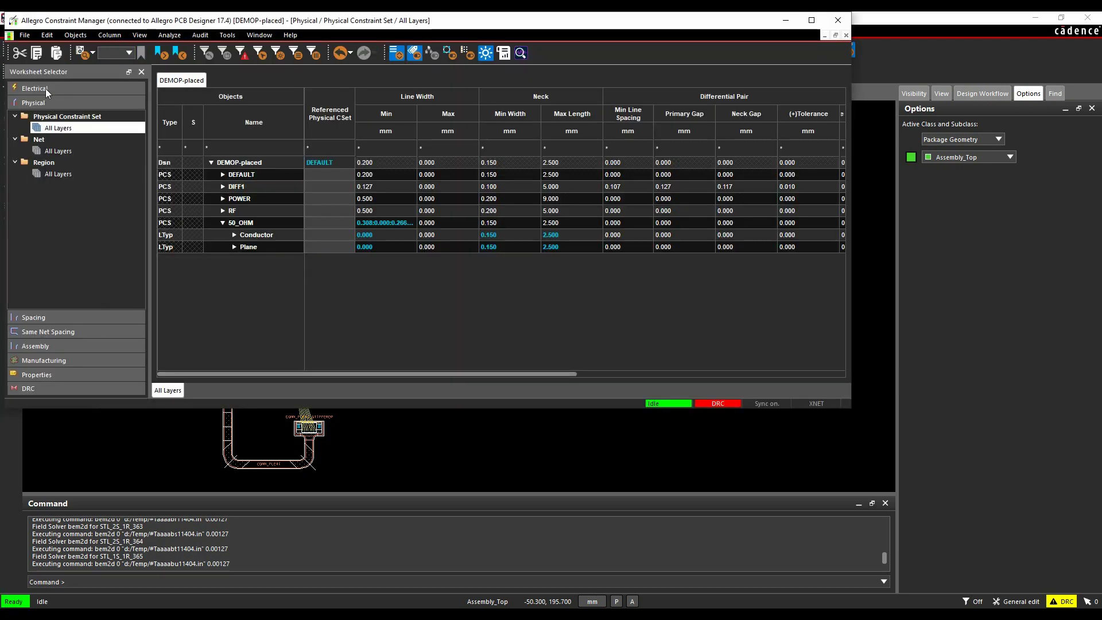
left_click(46, 88)
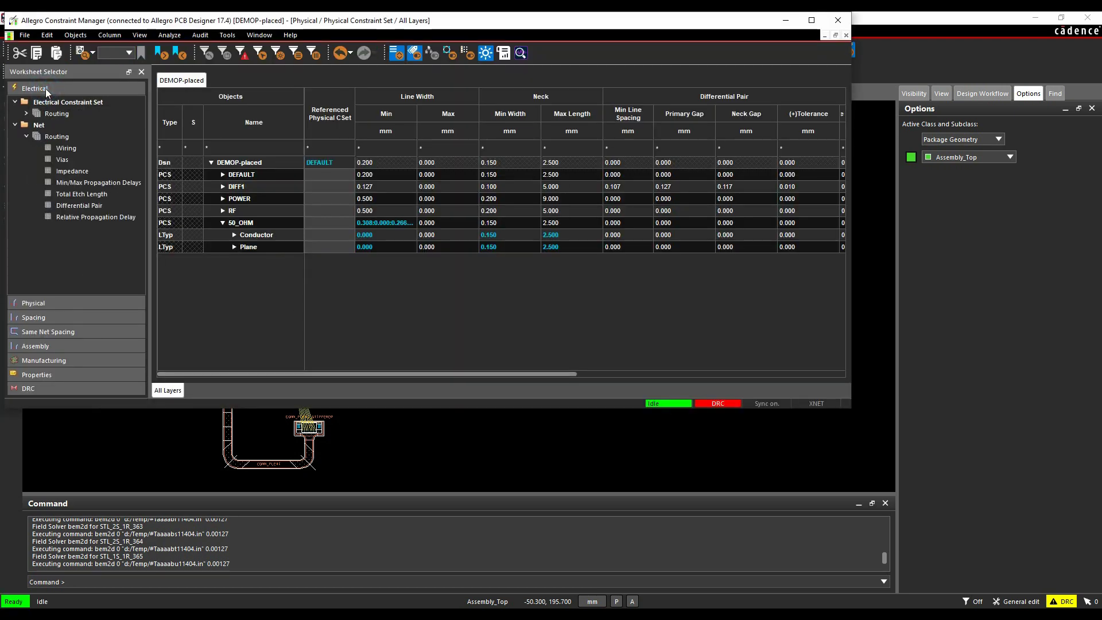
- Review the net and electrical constraint set impedance worksheets, including the option to create an electrical constraint set
left_click(71, 171)
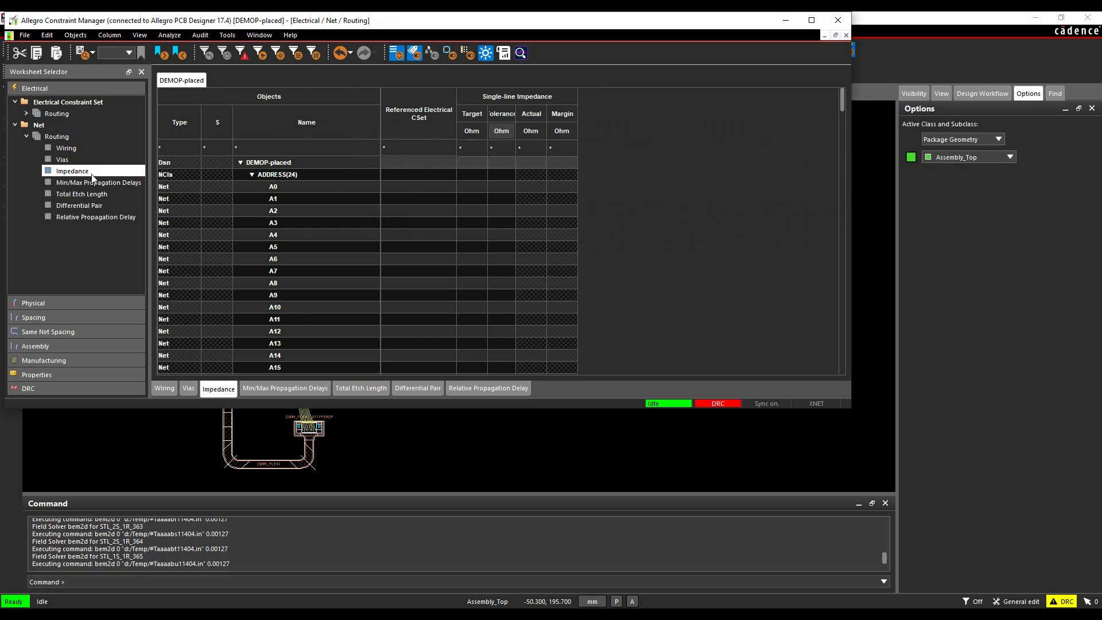
left_click(26, 113)
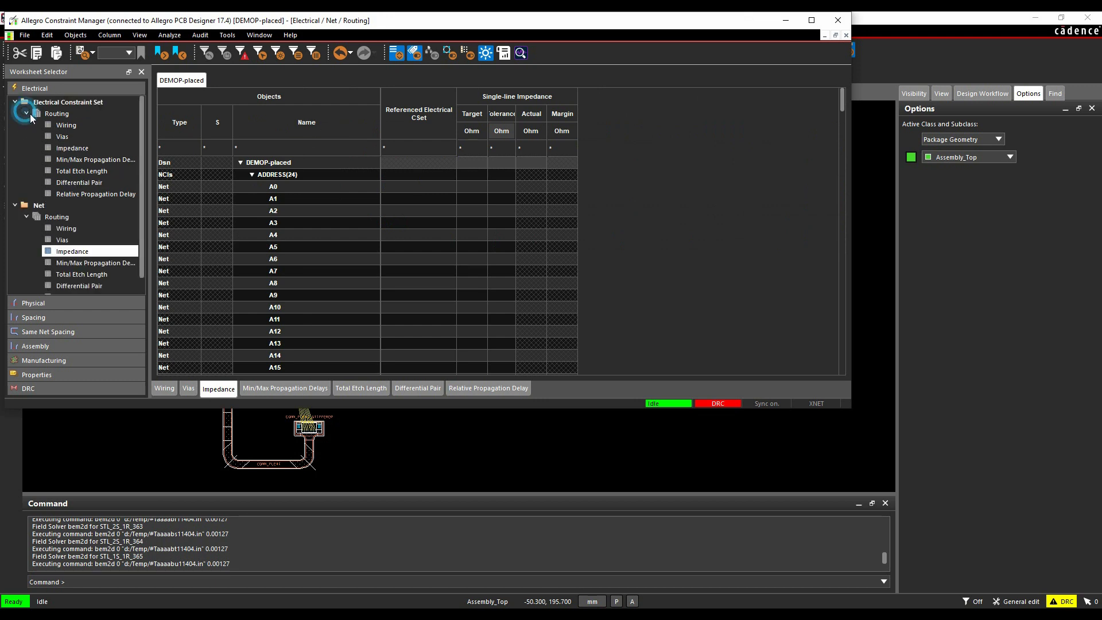
left_click(73, 149)
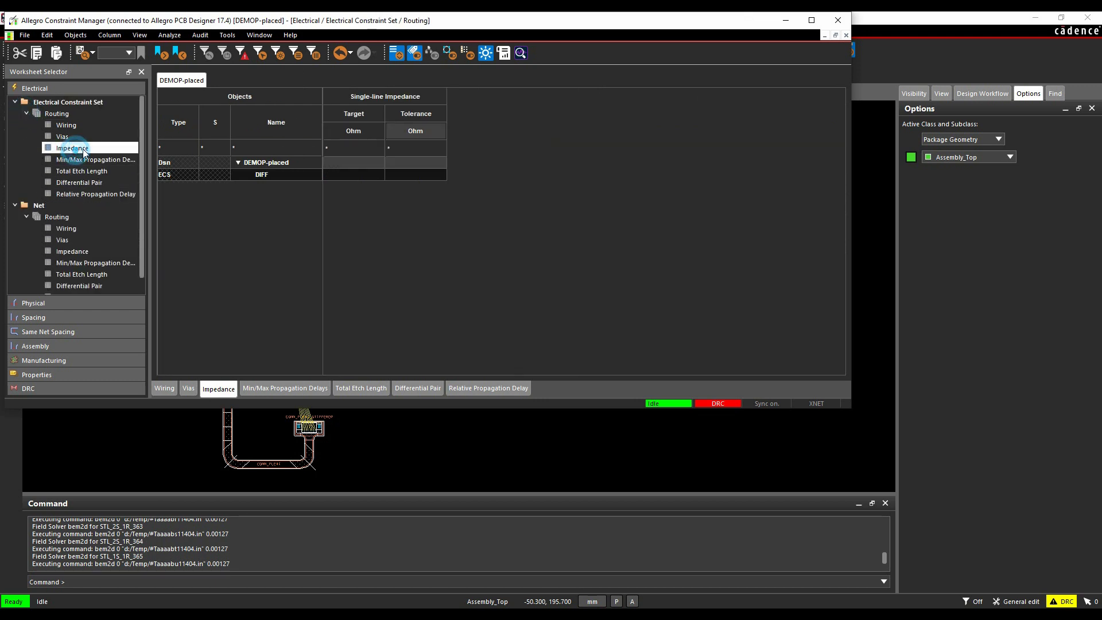
right_click(284, 174)
mouse_move(396, 295)
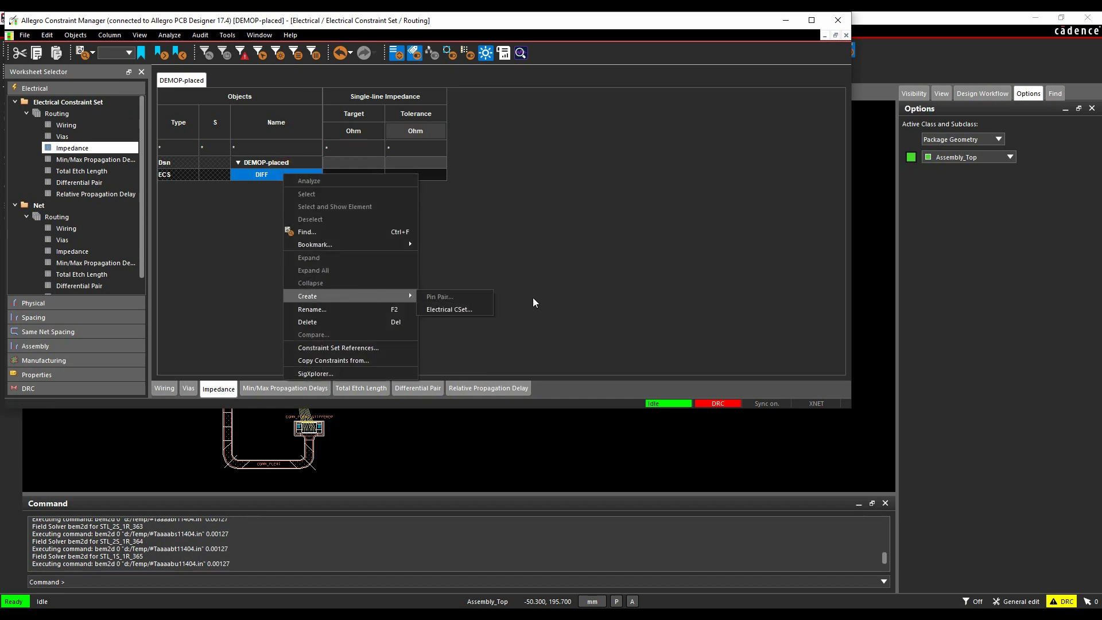
left_click(557, 327)
- In the net impedance worksheet, set net A1's single-line impedance target to 50 ohm with a 2 % tolerance
left_click(77, 251)
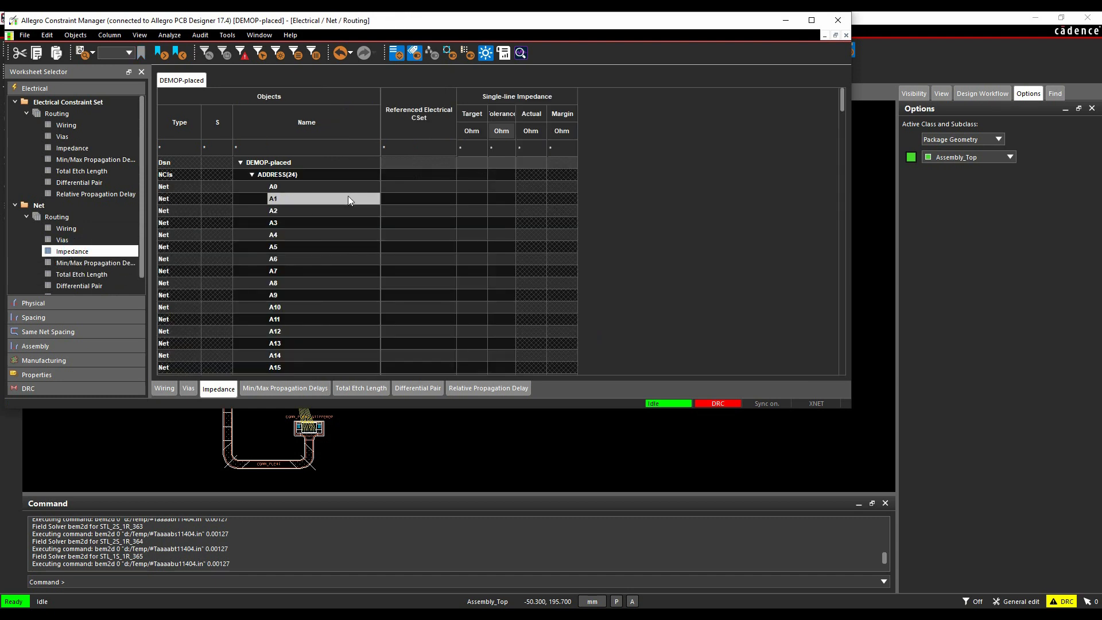
left_click(475, 199)
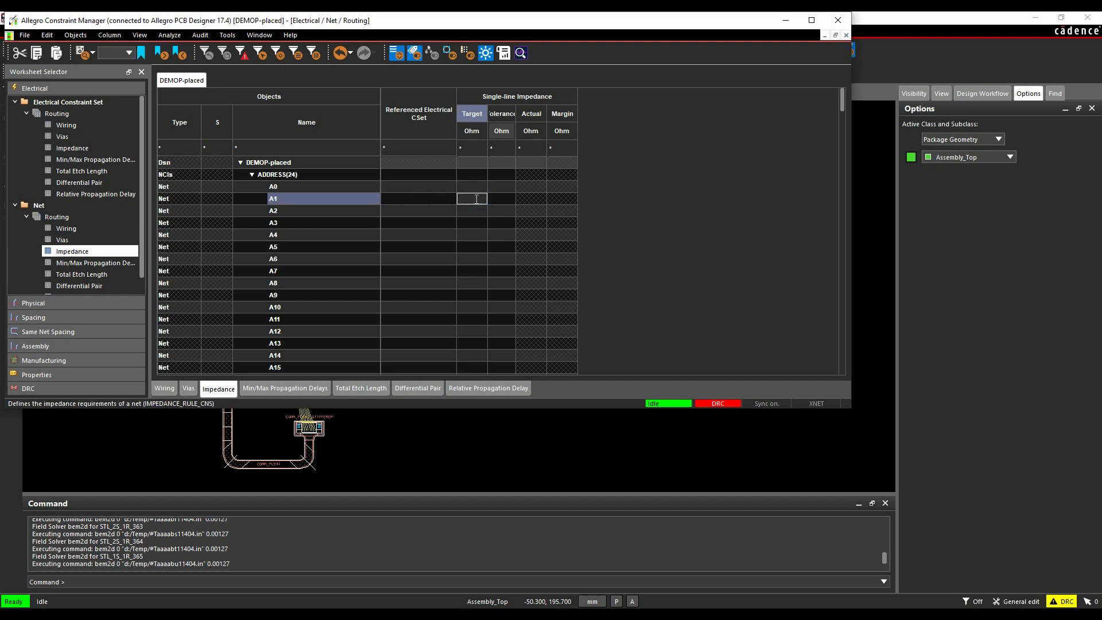
key("Return")
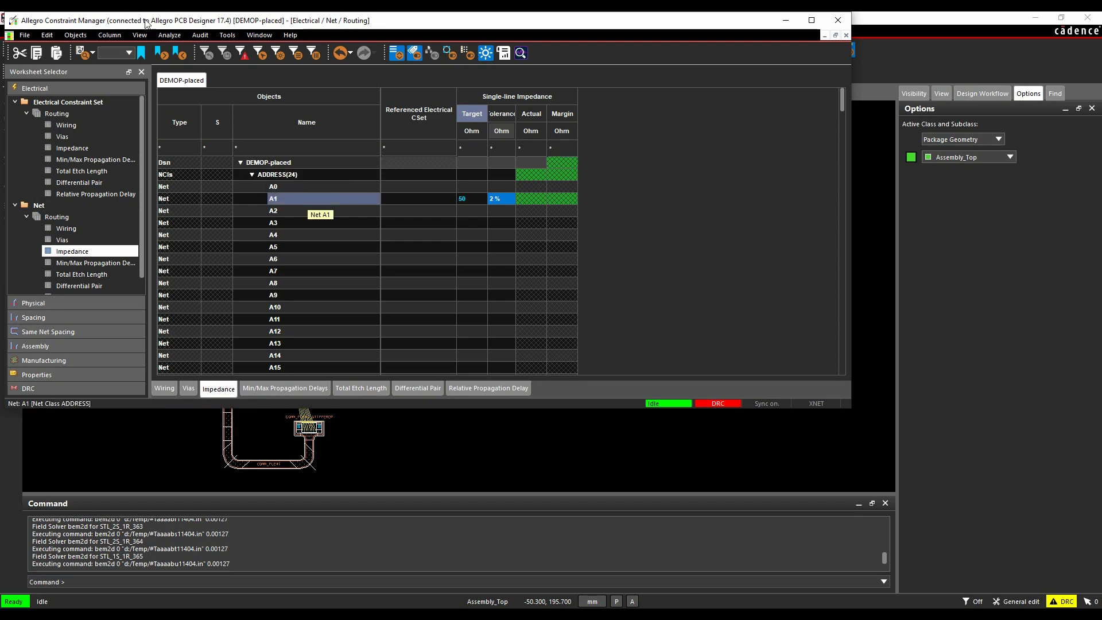
- Confirm the electrical analysis modes with the Impedance check on, and close the Constraint Manager
left_click(170, 35)
left_click(175, 50)
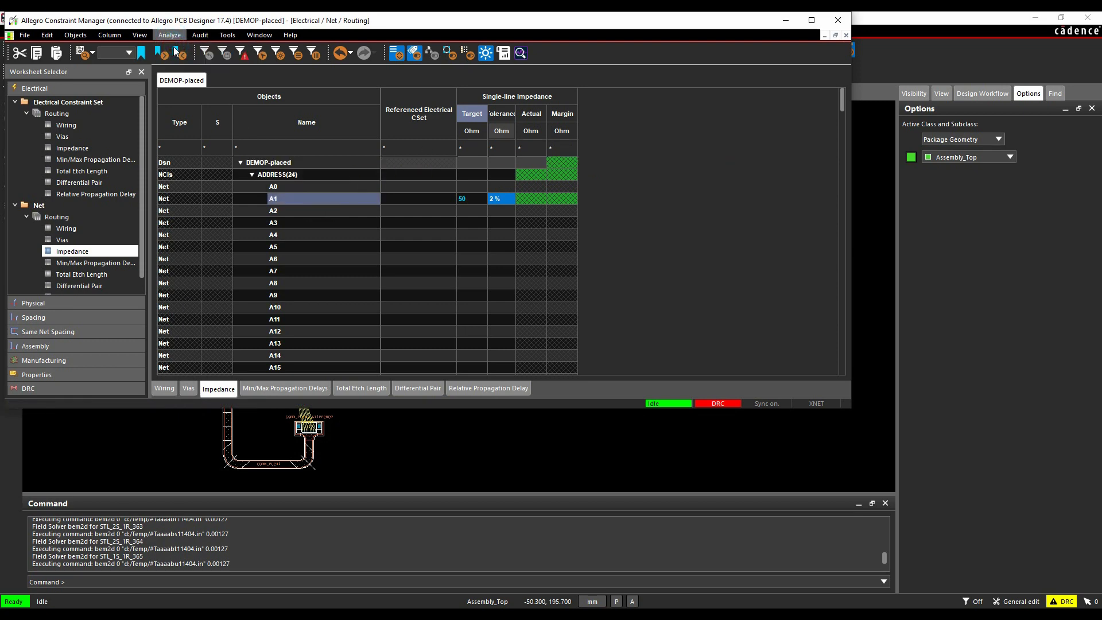
left_click(485, 224)
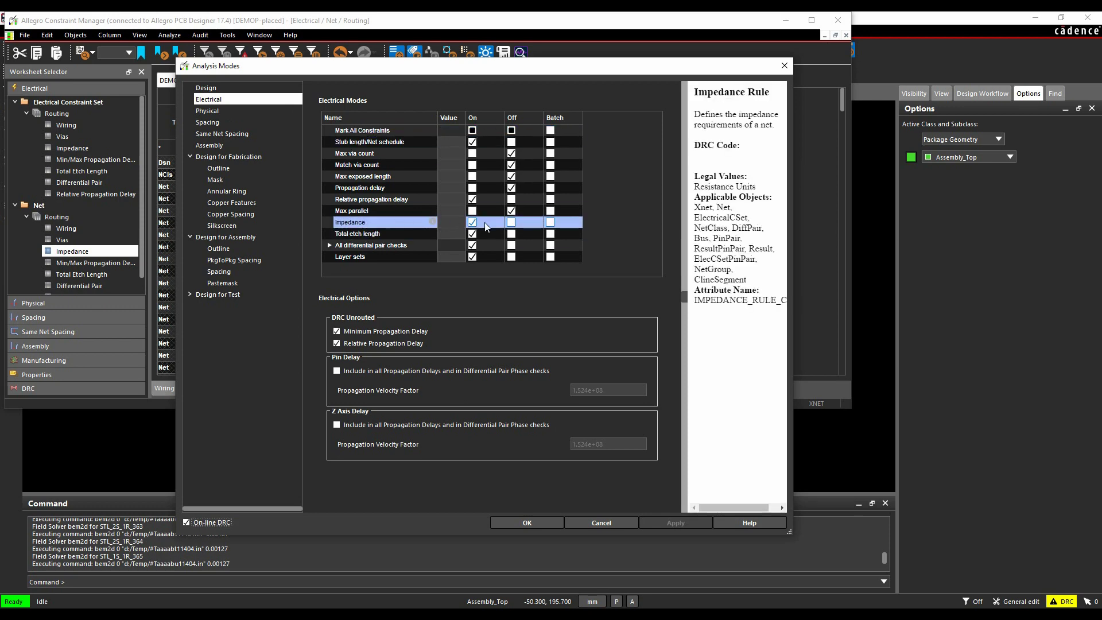
left_click(527, 523)
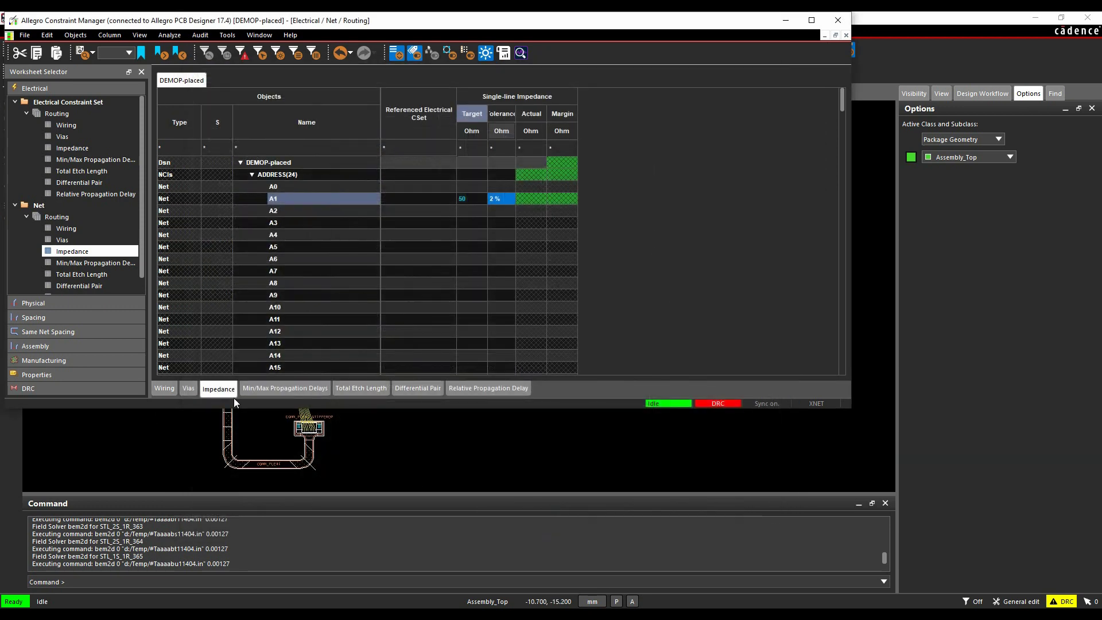
left_click(836, 21)
- Start routing net A1 from its pin on the Top layer and check the line width applied to the trace
scroll(143, 374, "up", 5)
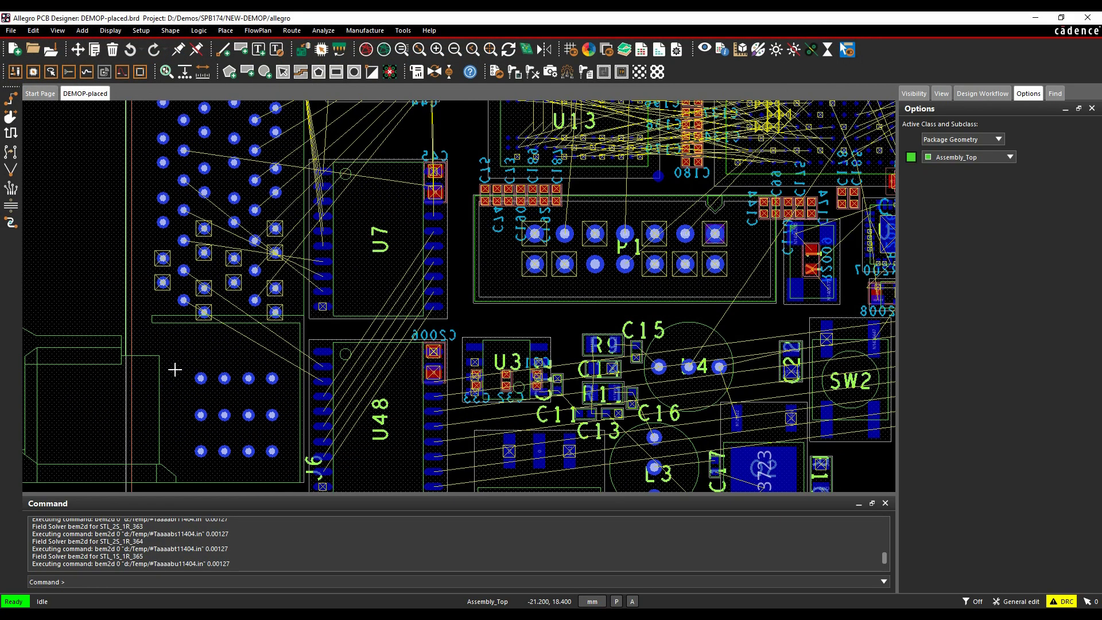
scroll(289, 374, "up", 3)
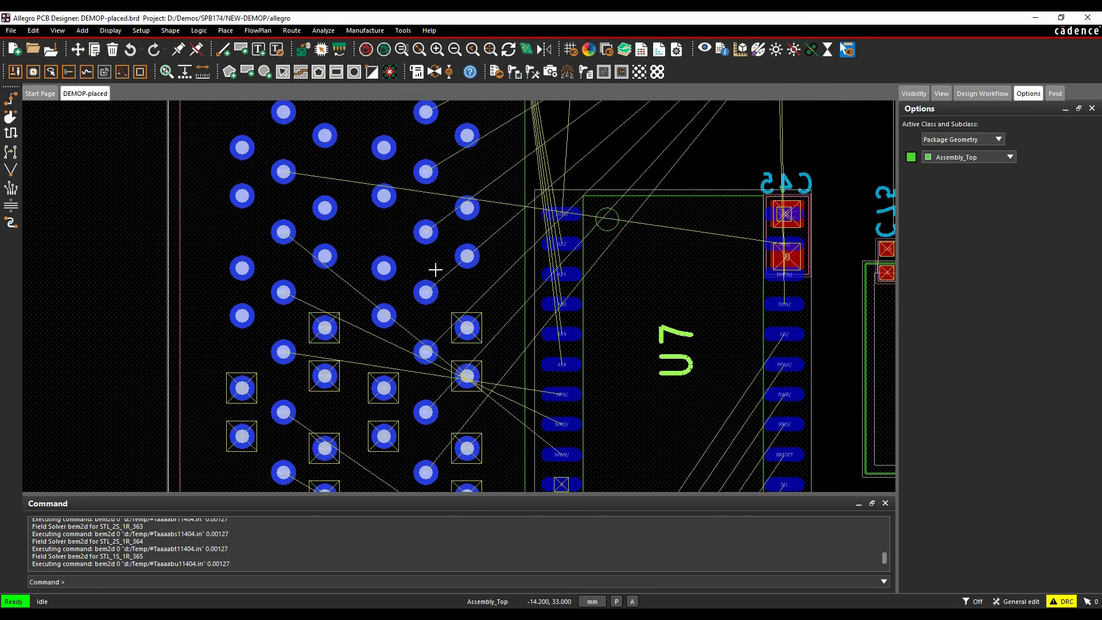
scroll(435, 270, "up", 3)
scroll(438, 301, "up", 2)
middle_click_drag(438, 300, 412, 321)
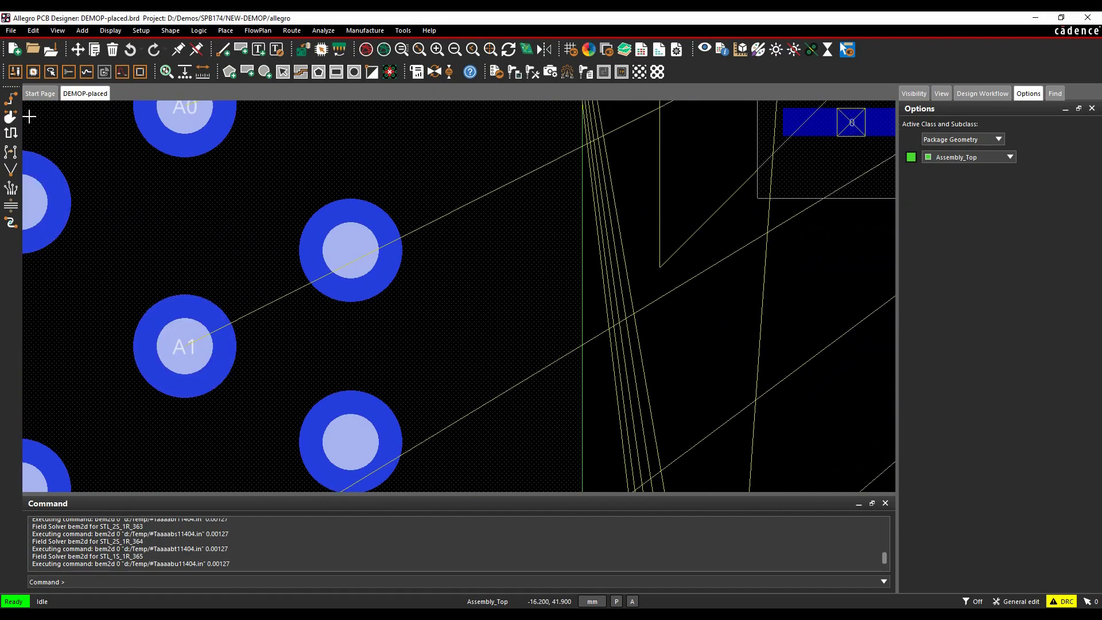
left_click(10, 99)
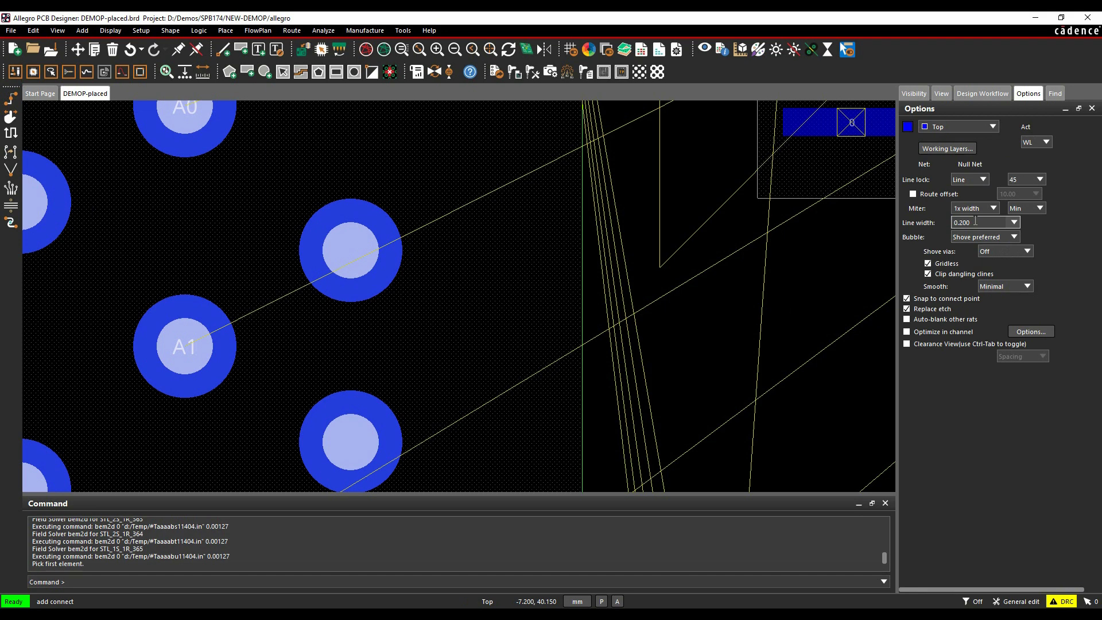
left_click(197, 339)
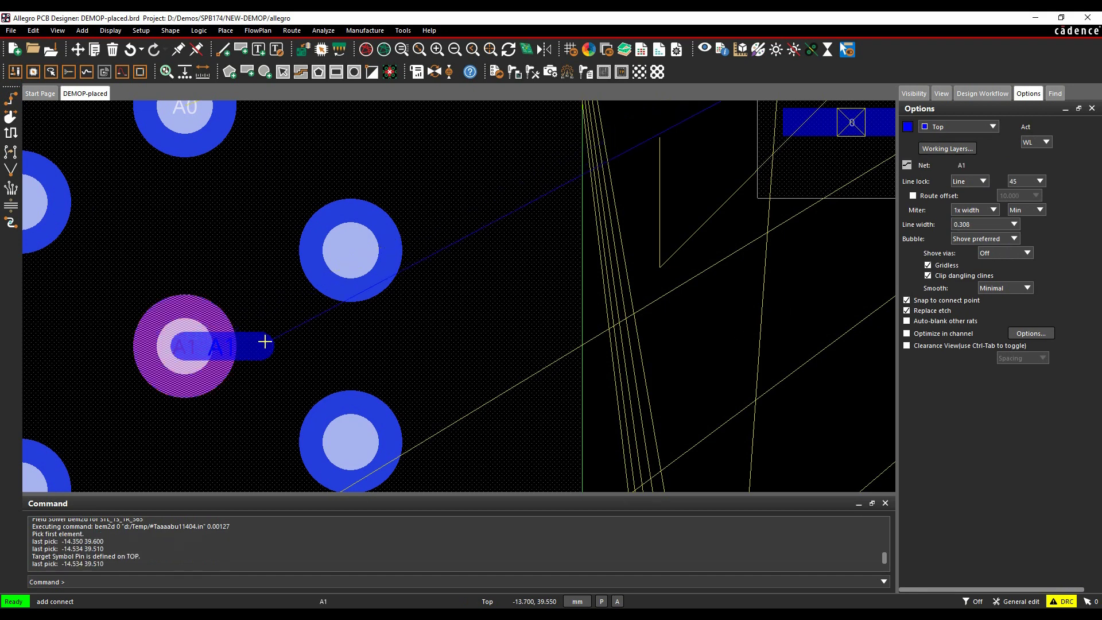
left_click(983, 225)
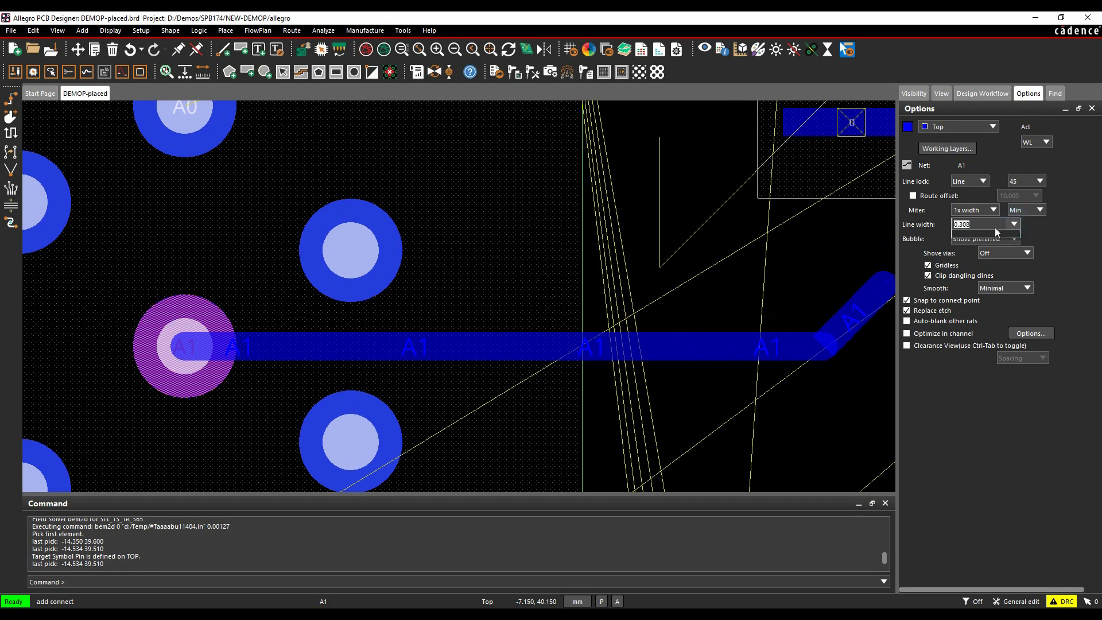
- Switch the active routing layer to Inner1 to check net A1's line width there, and cancel the route
left_click(981, 129)
left_click(970, 147)
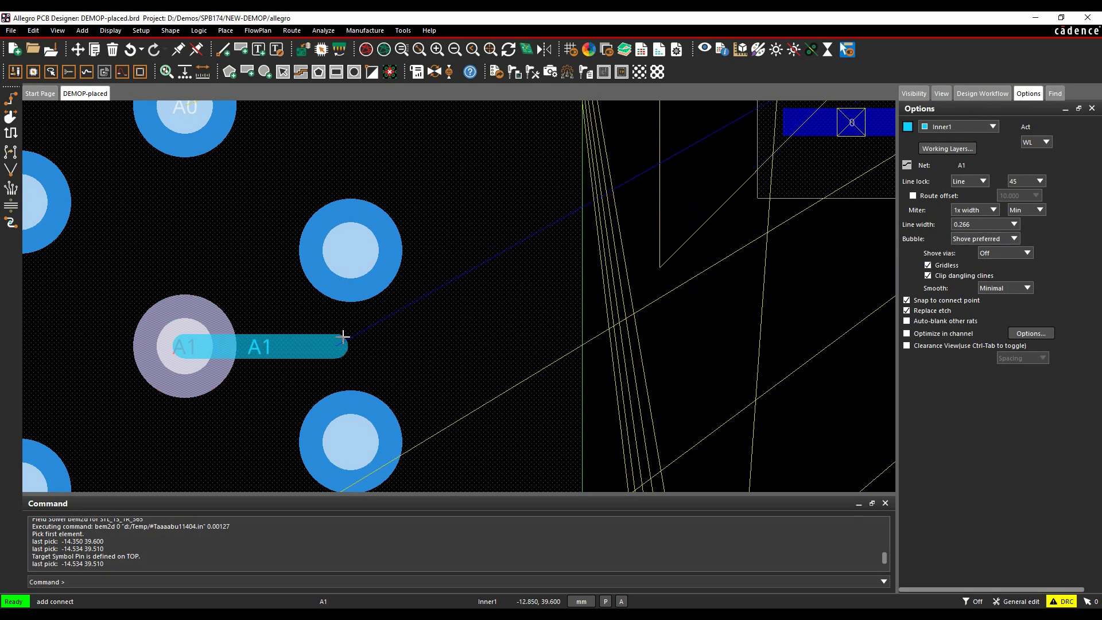
right_click(406, 313)
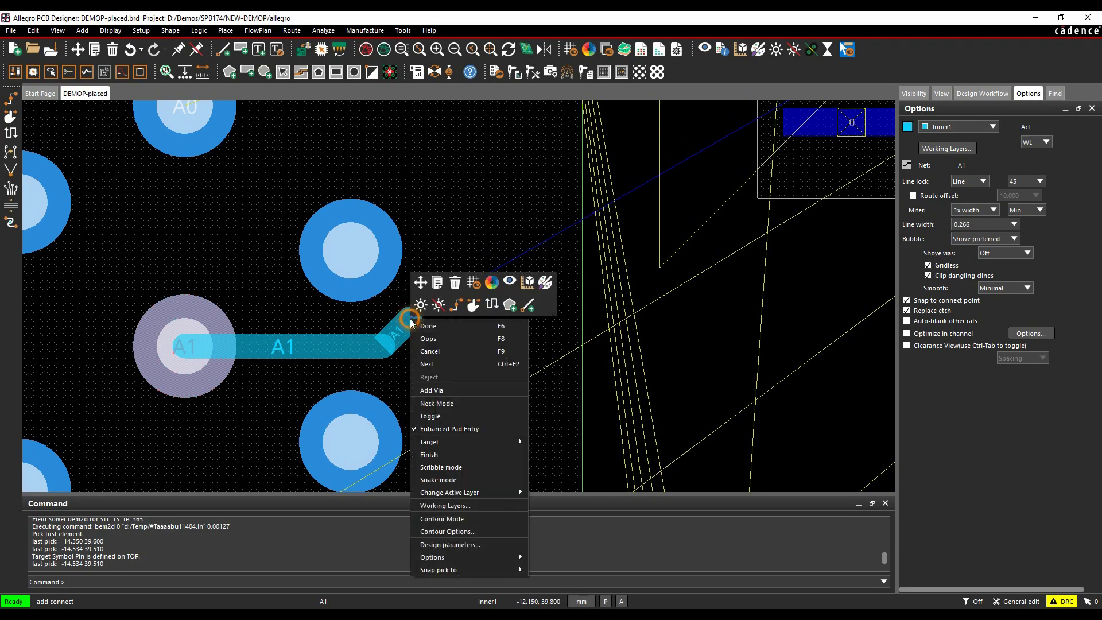
left_click(418, 351)
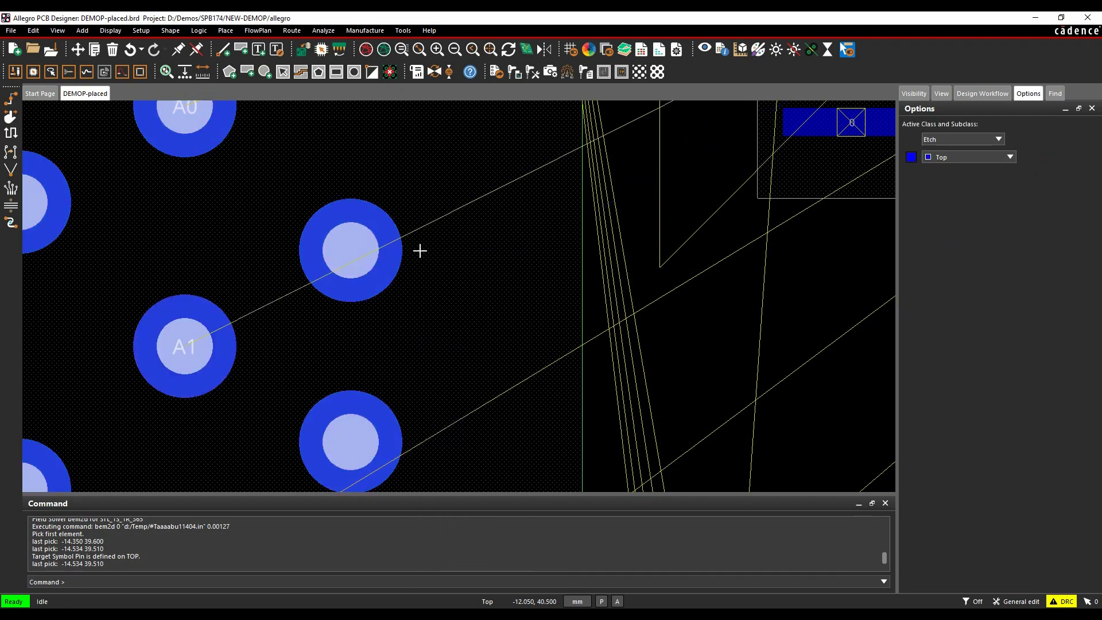
- Reopen the Constraint Manager and open the Differential Calculator from the layer-specific minimum line width values of physical constraint set 50_OHM
left_click(642, 52)
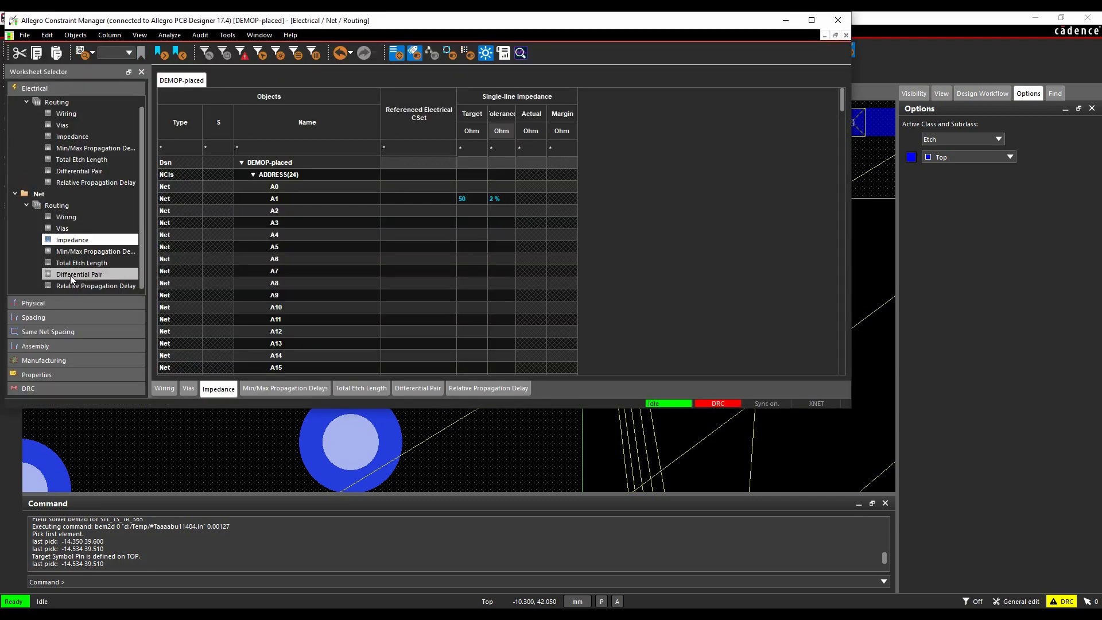
left_click(38, 303)
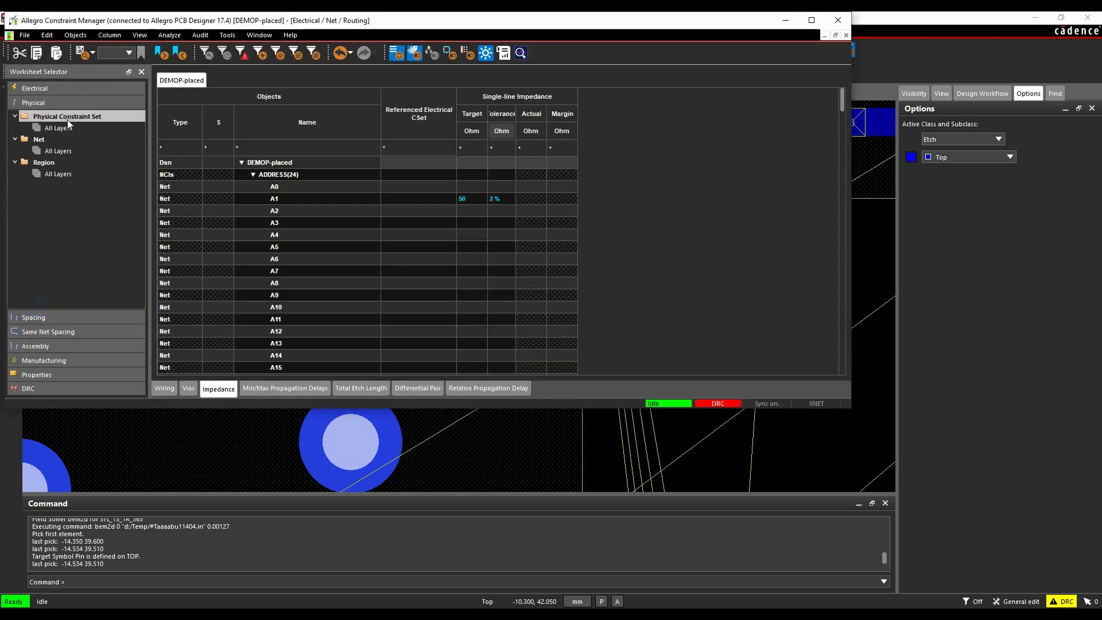
left_click(63, 128)
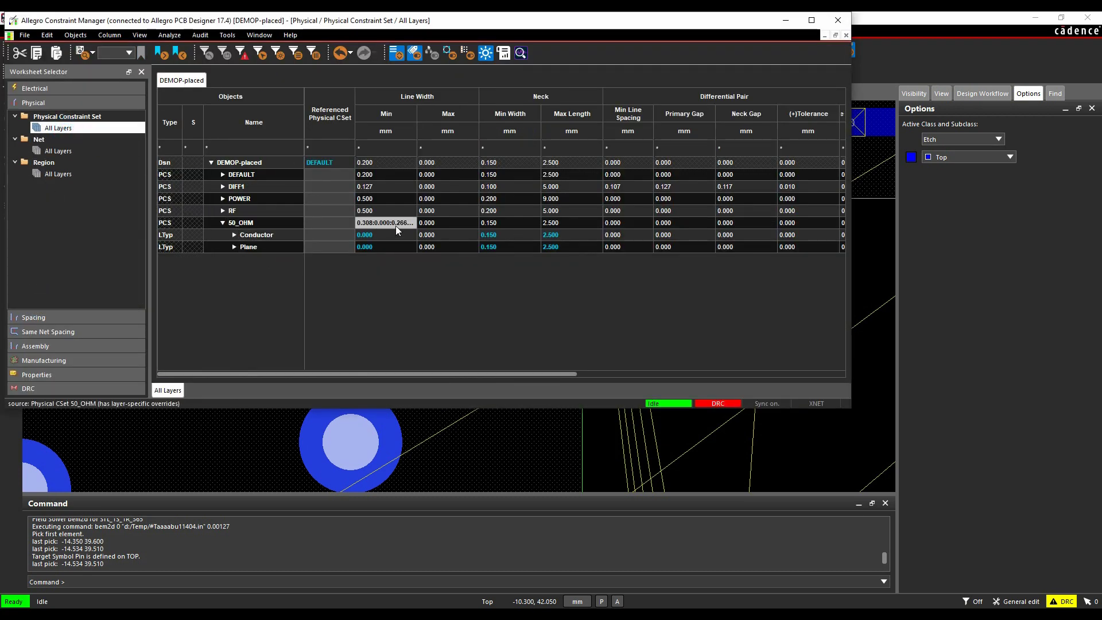
right_click(385, 229)
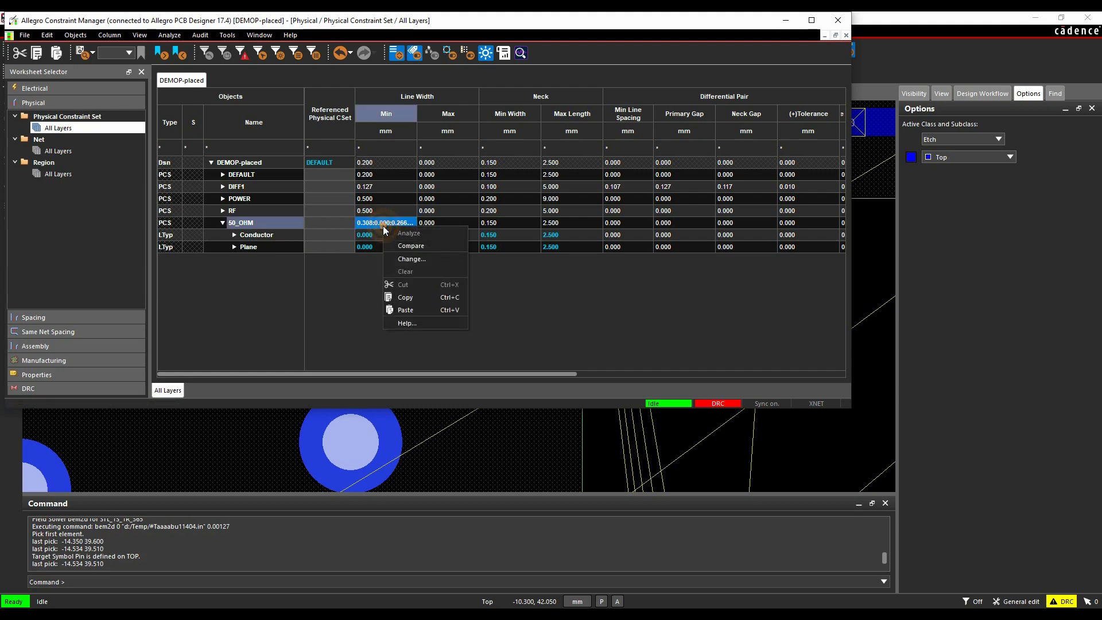
left_click(416, 262)
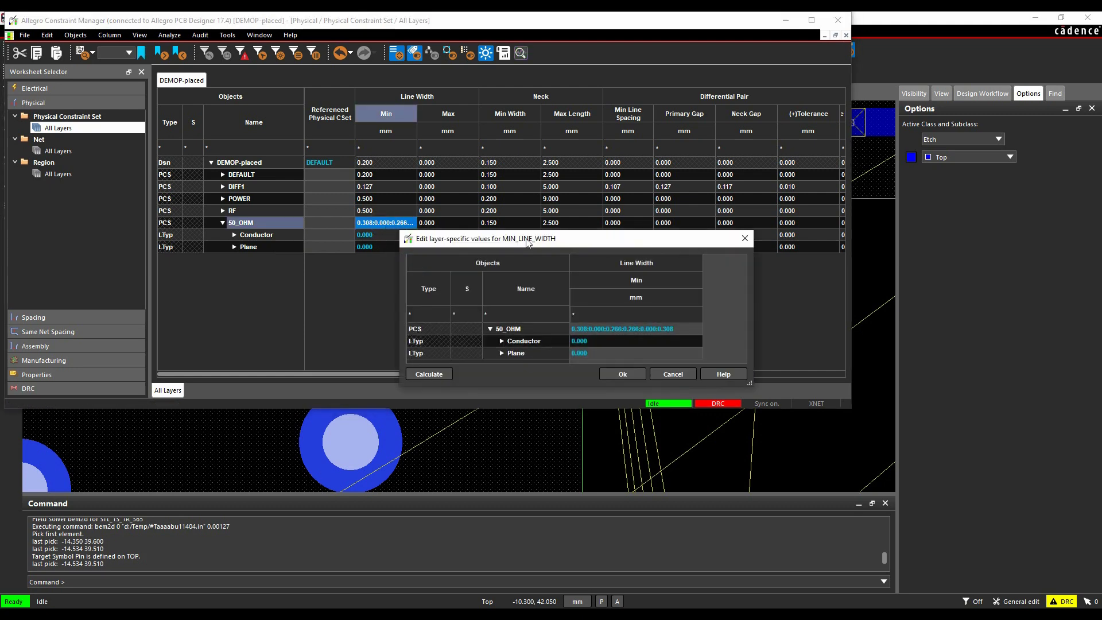
left_click_drag(528, 237, 353, 97)
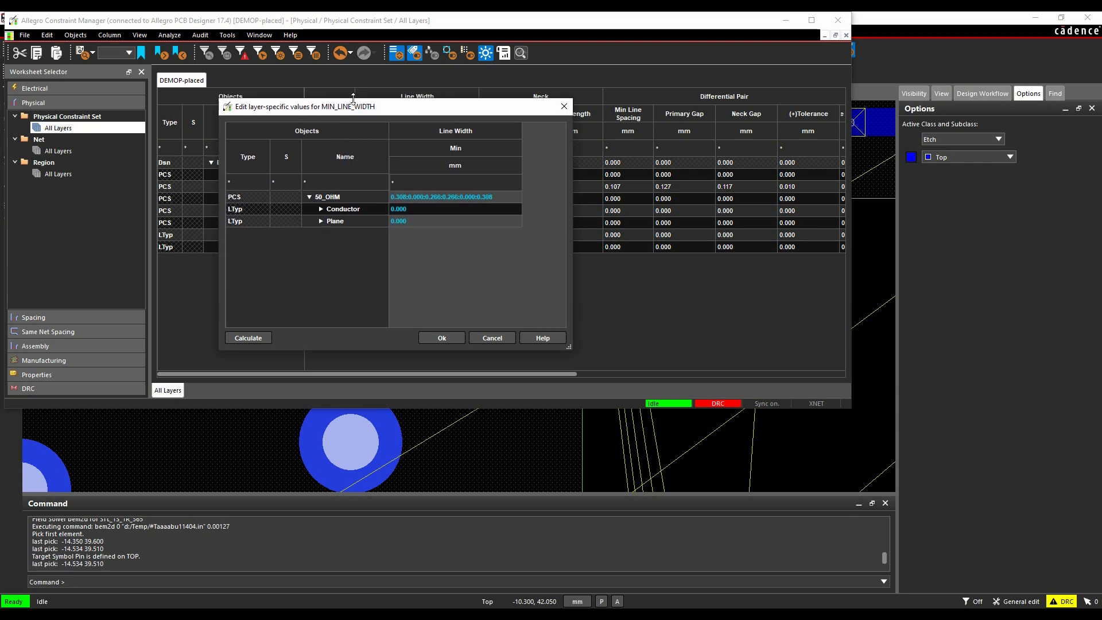
left_click(253, 340)
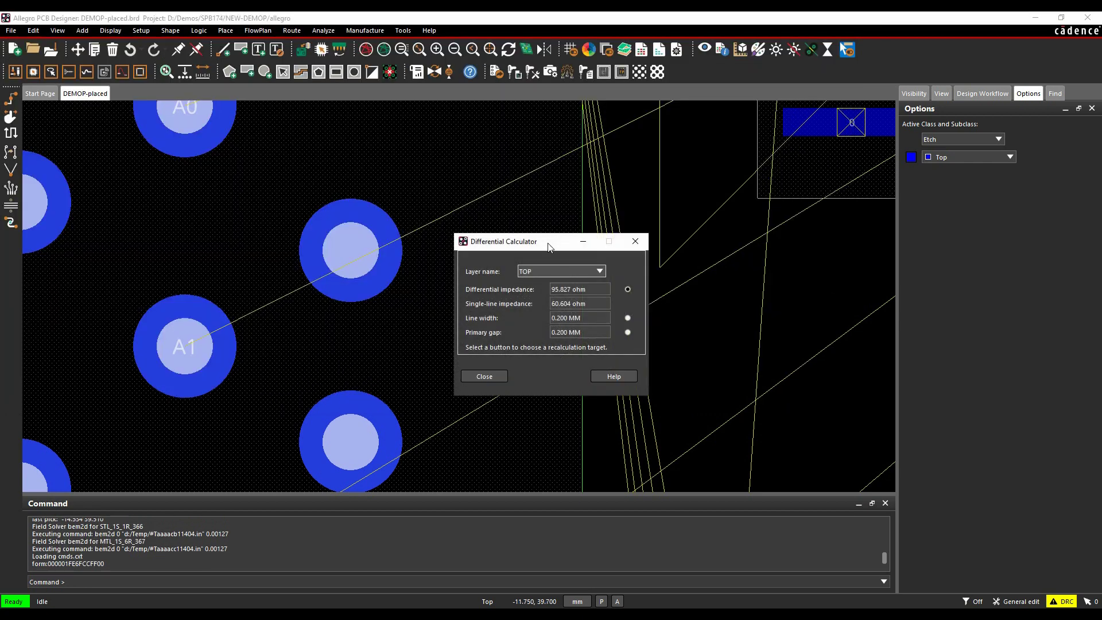
- Move the Differential Calculator aside and set its layer to INNER1
left_click_drag(548, 247, 336, 193)
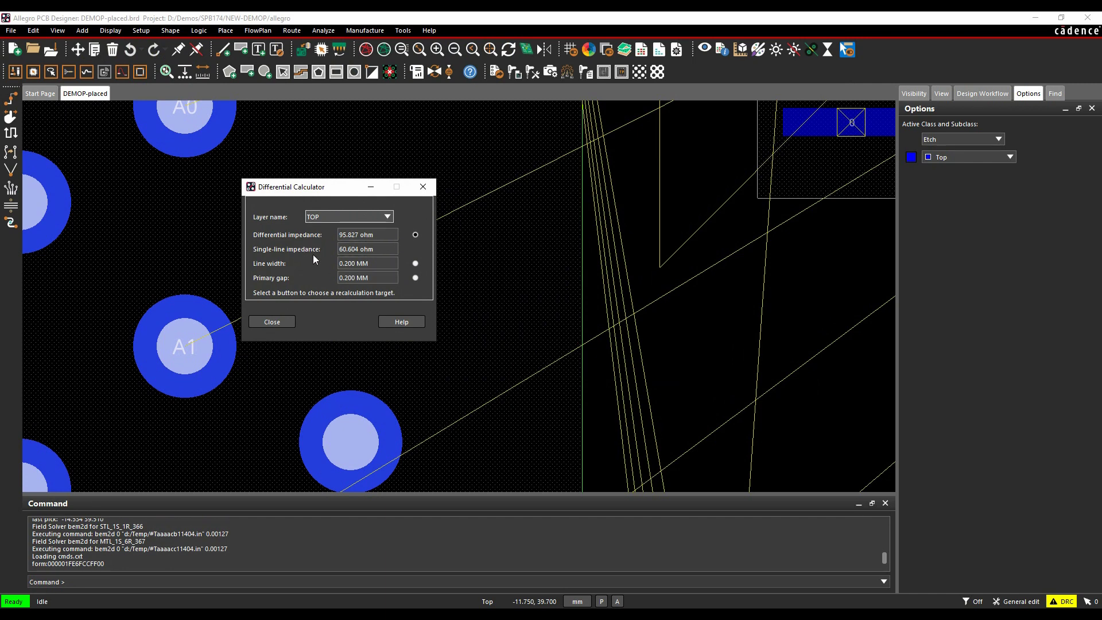
left_click(388, 217)
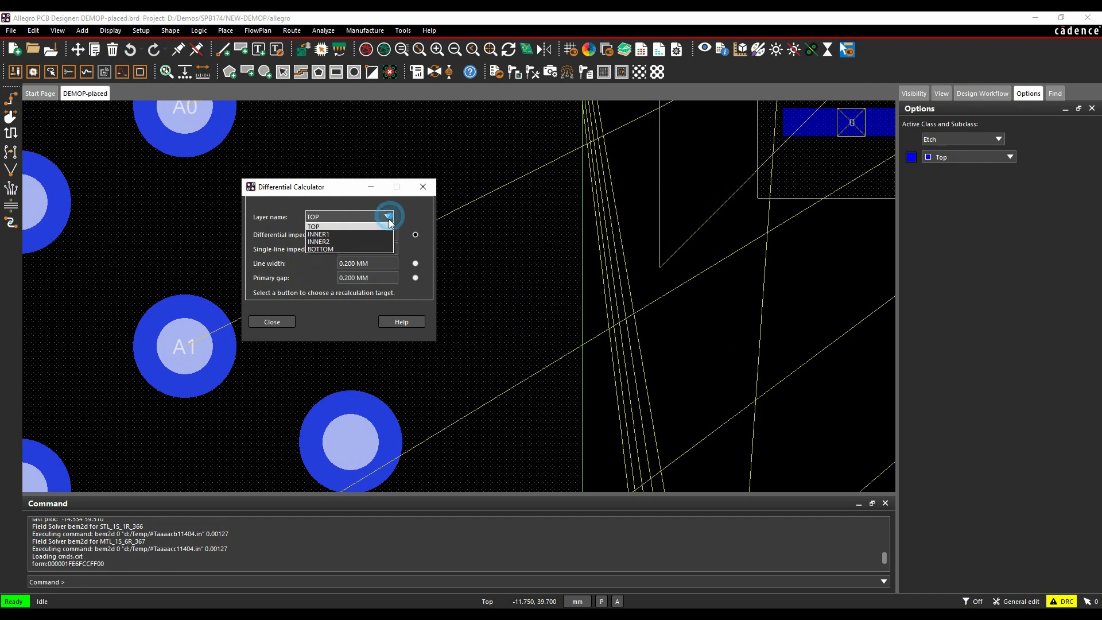
left_click(357, 234)
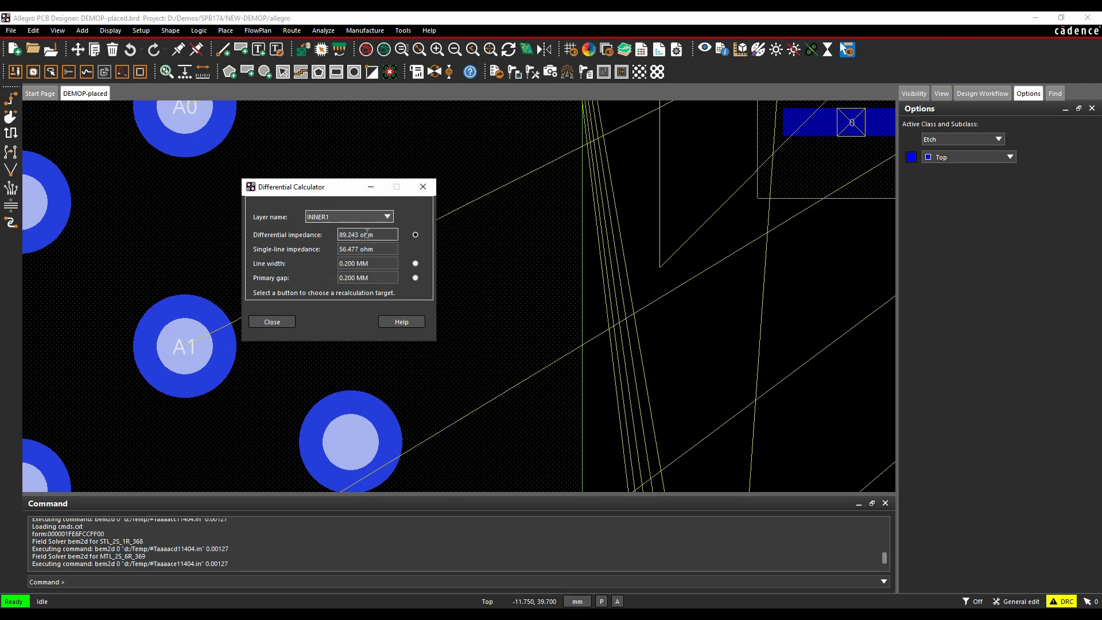